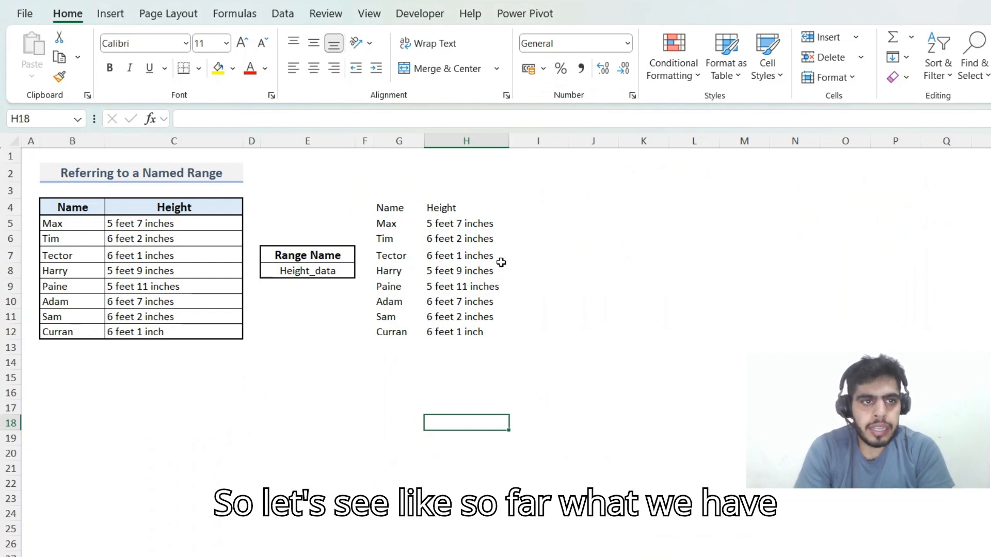
- Review the Logical, Text, Date & Time, and Lookup & Reference function lists, including the description of ADDRESS
click(235, 20)
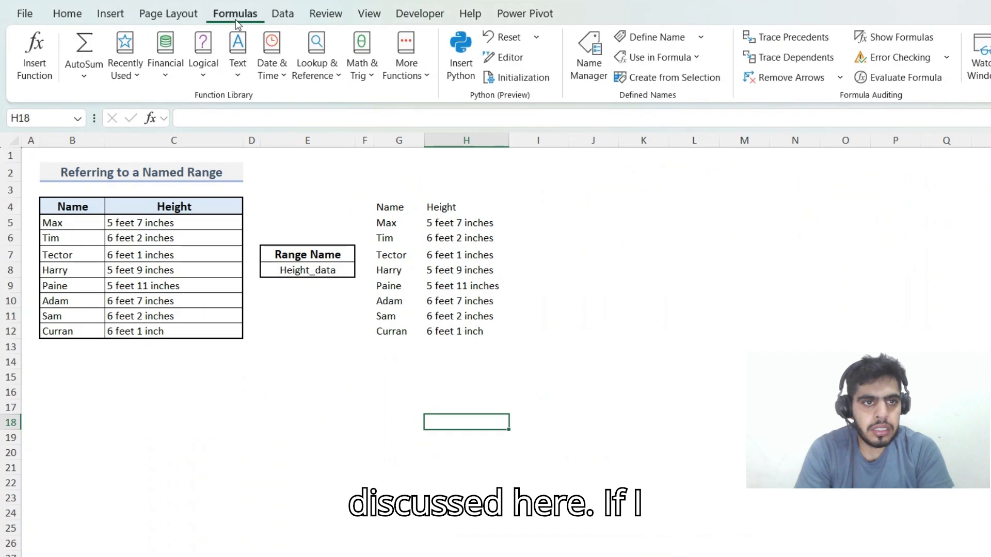
click(205, 73)
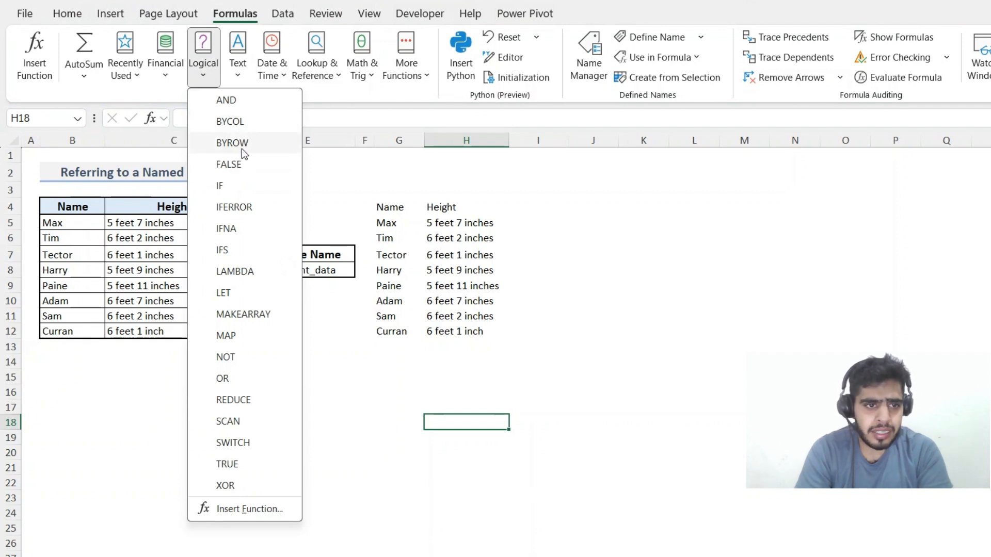
click(239, 77)
click(239, 78)
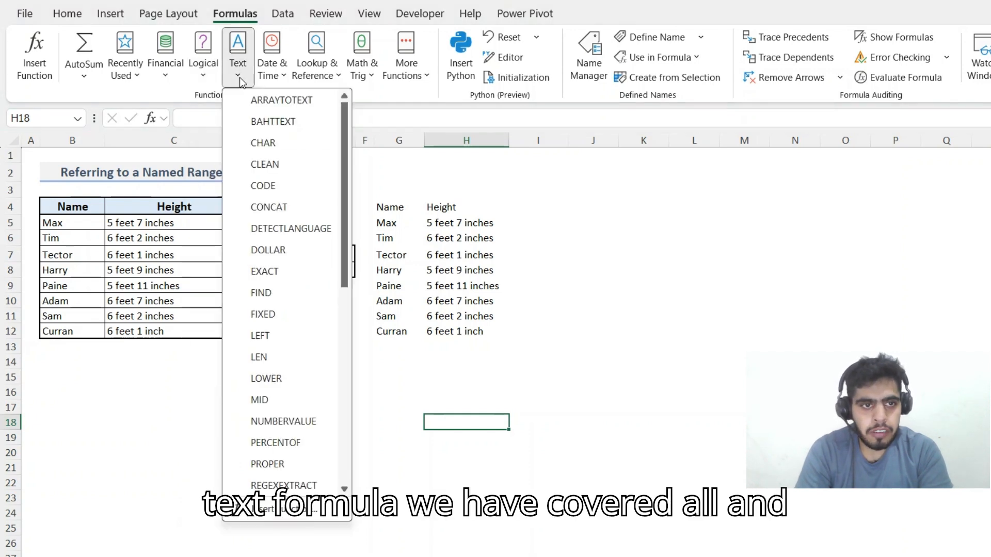
click(272, 80)
click(272, 80)
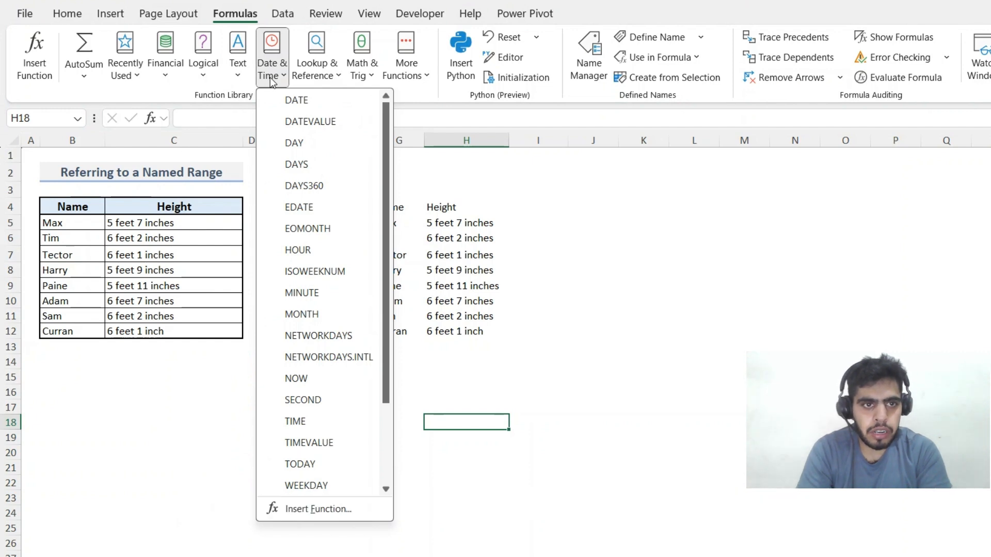
click(314, 77)
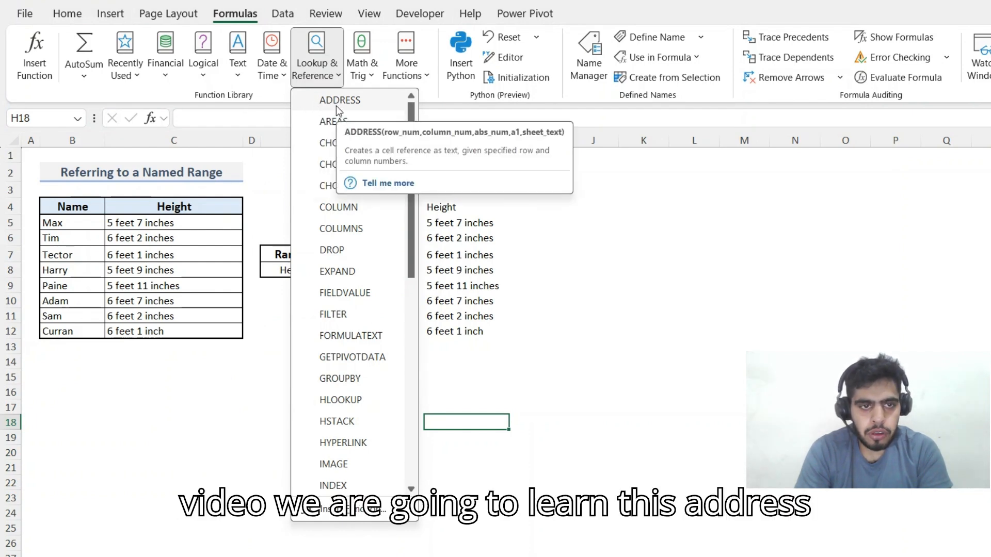
click(539, 238)
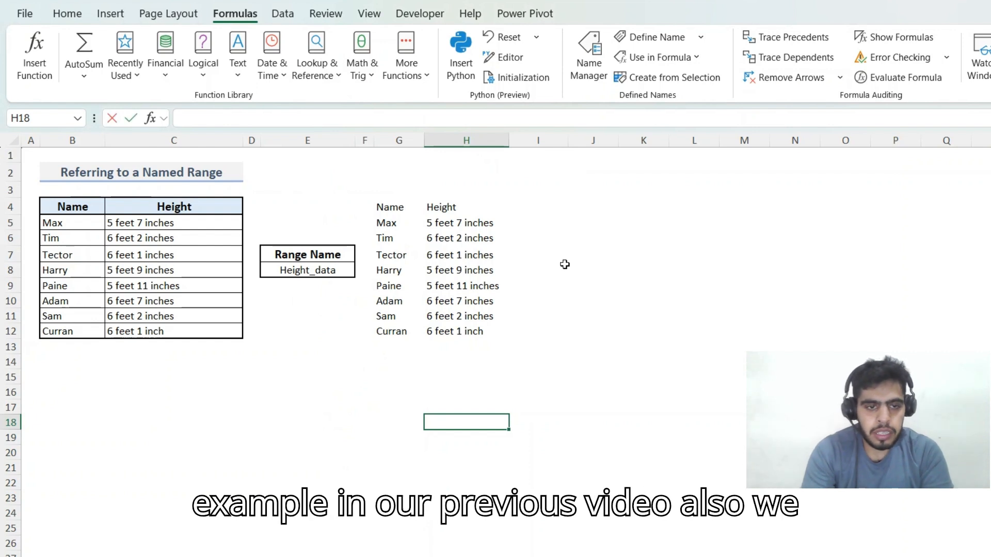
- Enter the formula =H12 in cell H18 to demonstrate a cell reference, and clear the cell again
text(=)
key(Up)
key(Up)
key(Up)
key(Up)
key(Up)
key(Up)
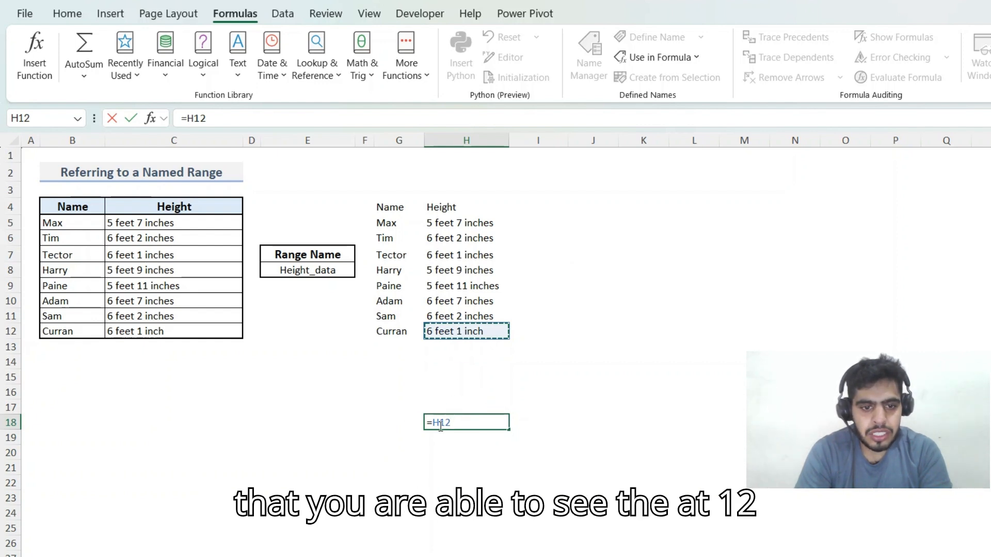
key(Return)
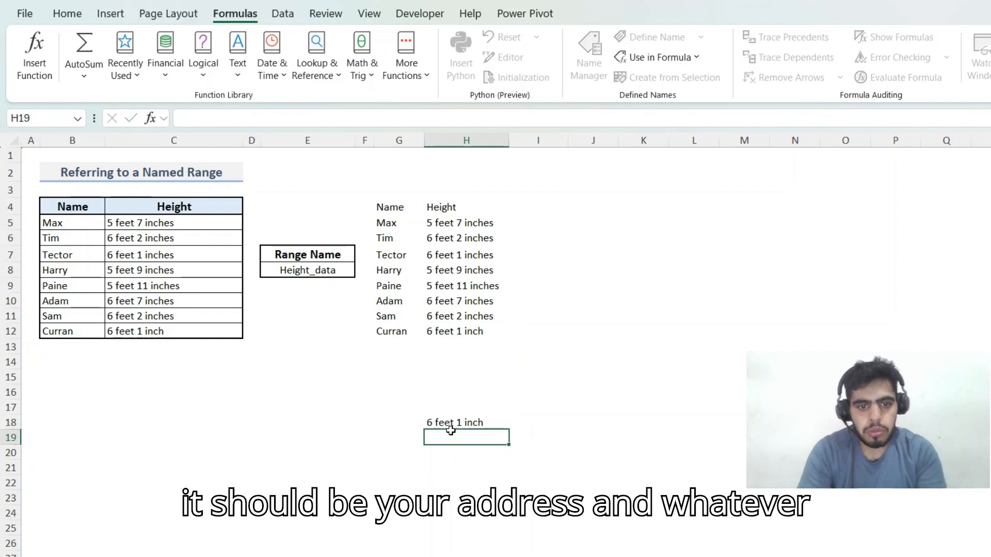
click(450, 429)
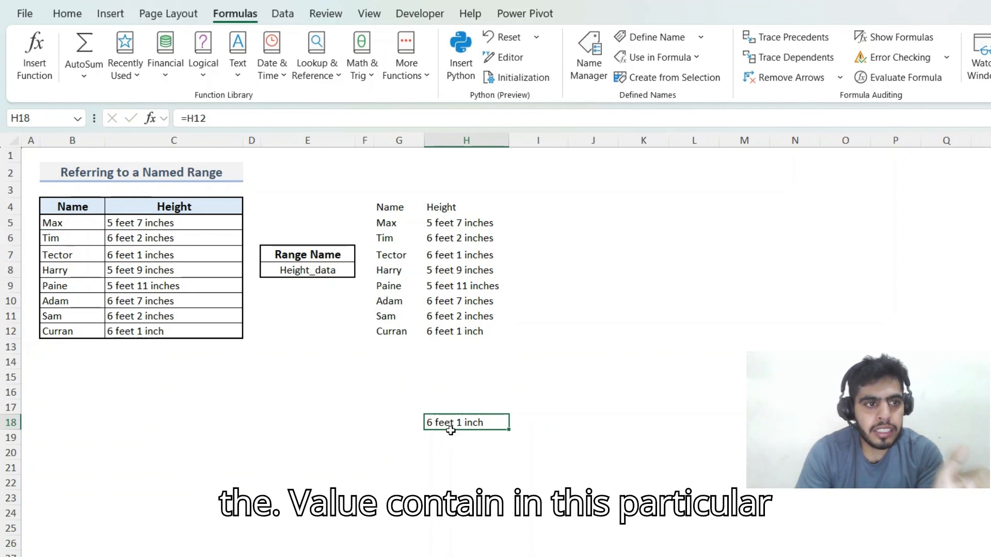
key(Delete)
key(Up)
key(Up)
key(Right)
key(Up)
key(Up)
key(Up)
key(Up)
key(Up)
key(Up)
key(Up)
key(Up)
text(=add)
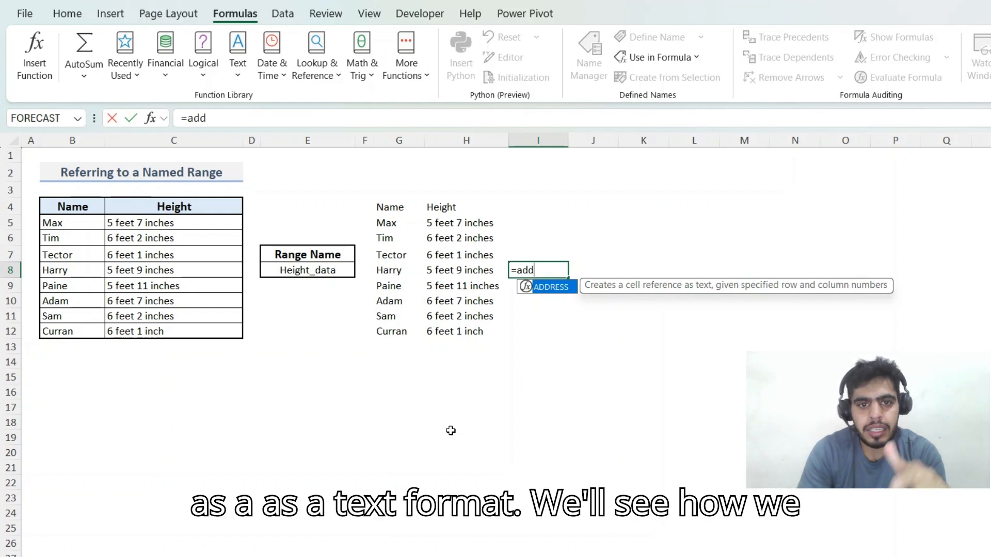
key(Tab)
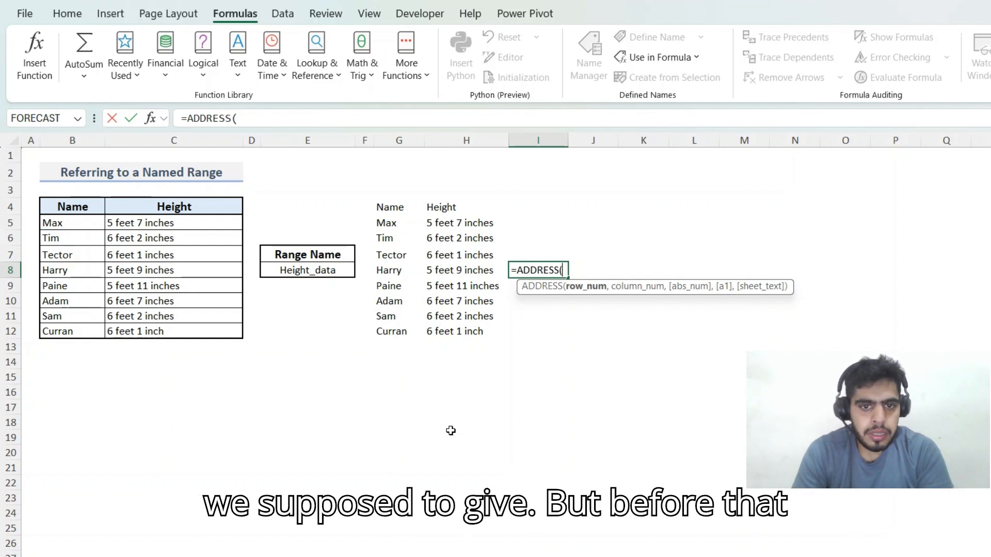
key(Escape)
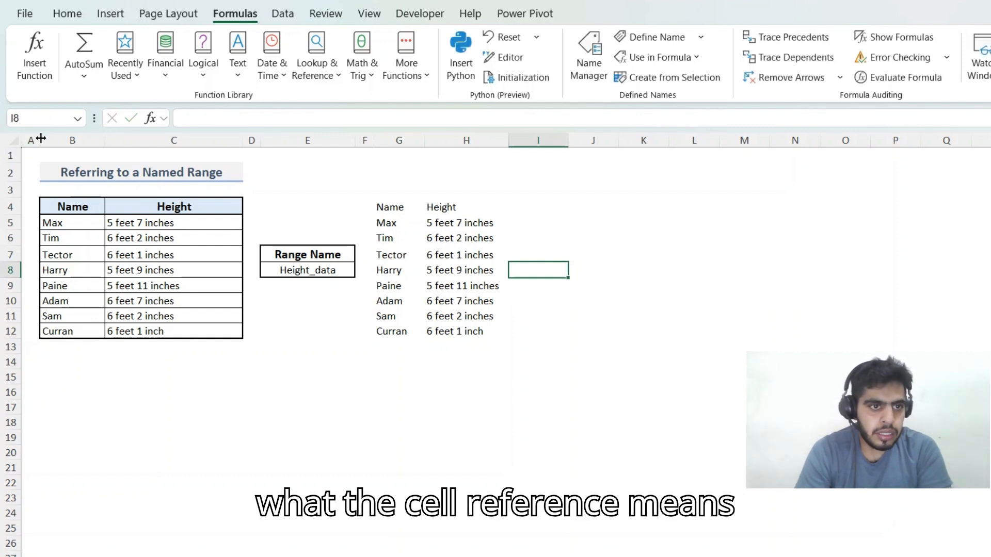
- Enable the R1C1 reference style in the Excel formula options and apply the change
click(74, 371)
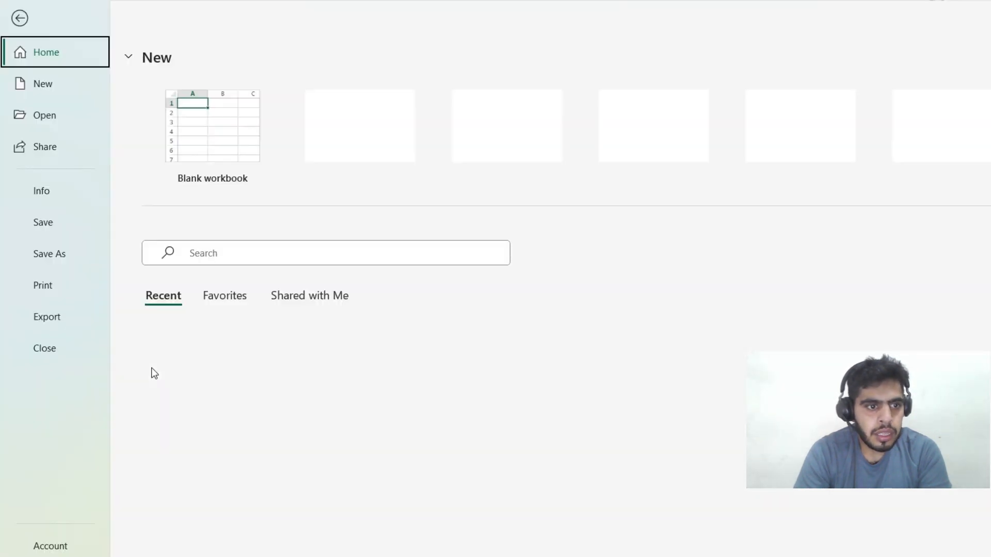
click(44, 553)
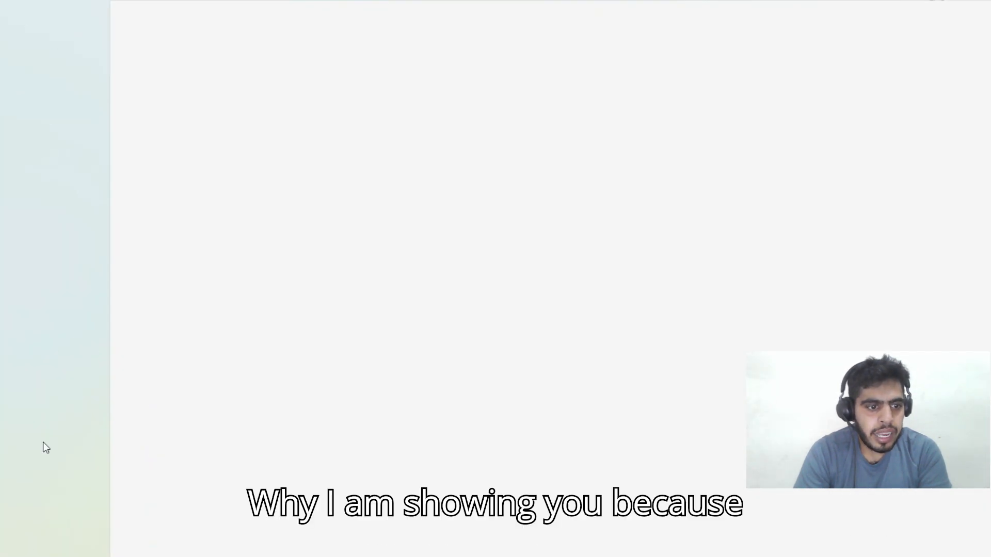
click(24, 13)
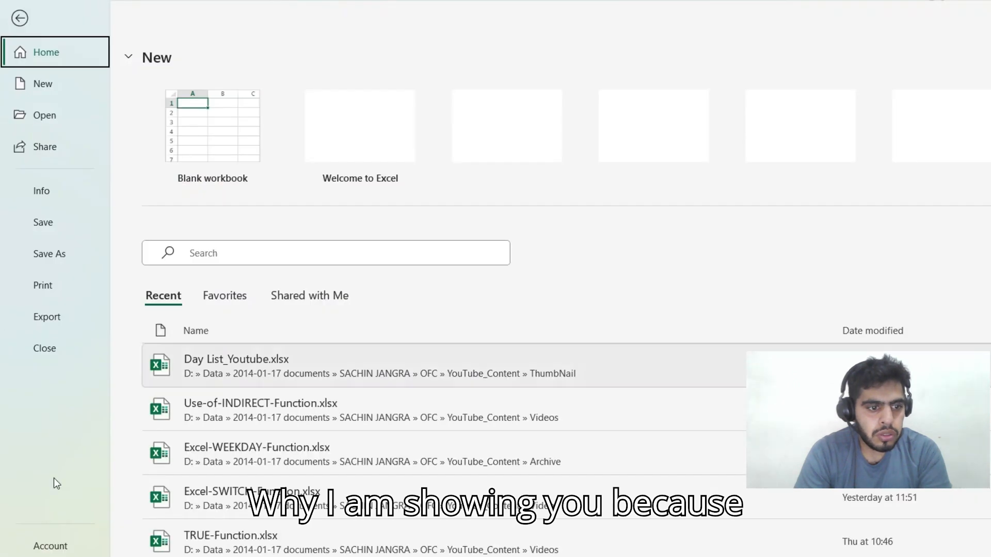
click(52, 548)
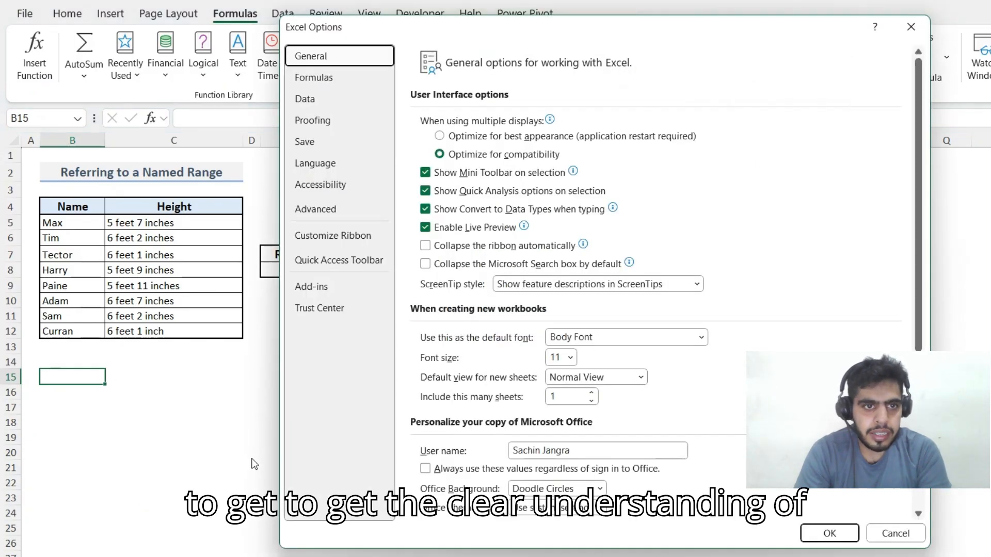
click(330, 83)
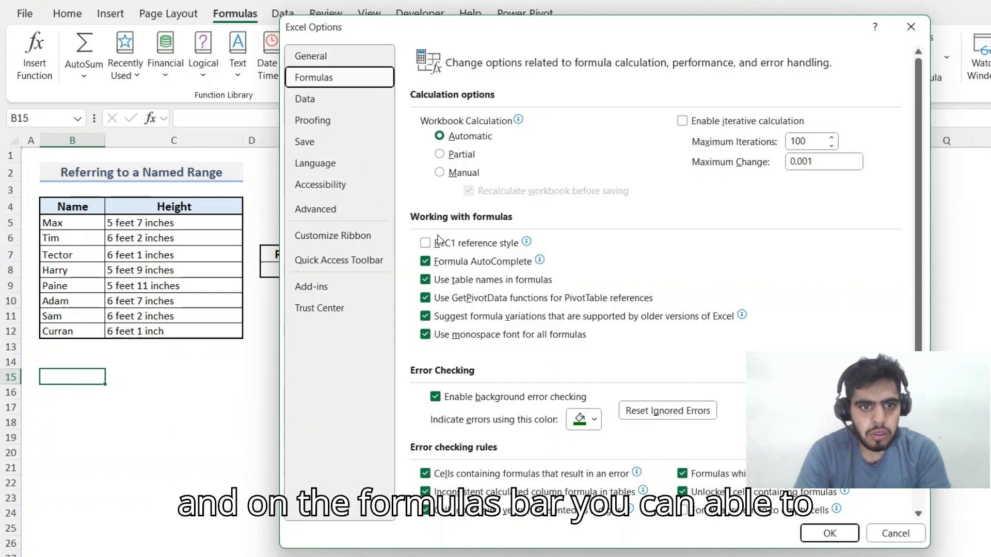
mouse_move(452, 254)
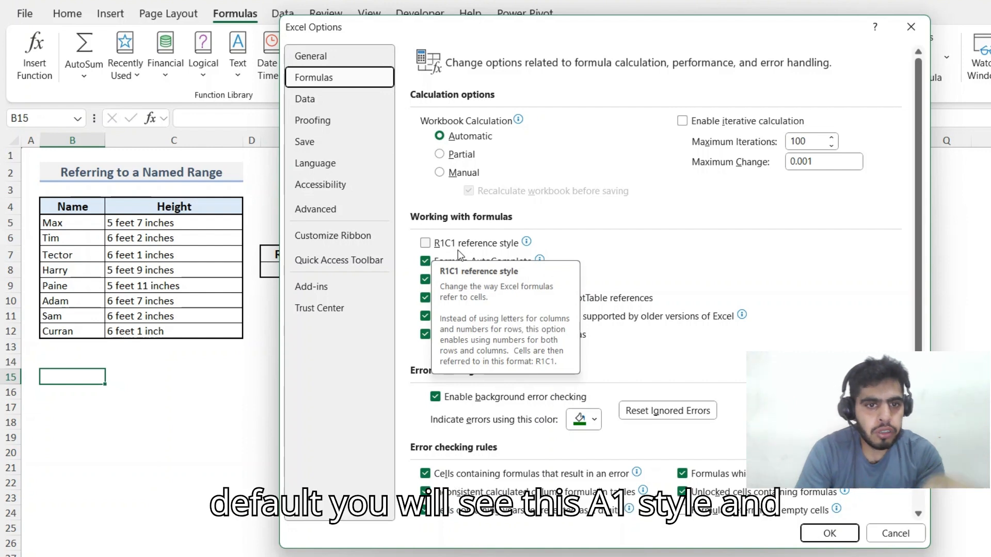
click(423, 245)
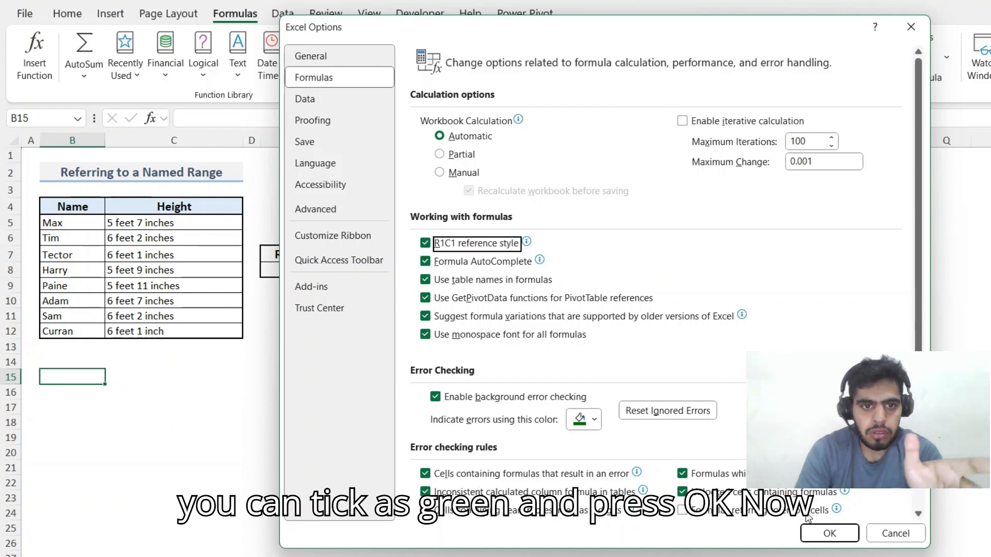
click(828, 533)
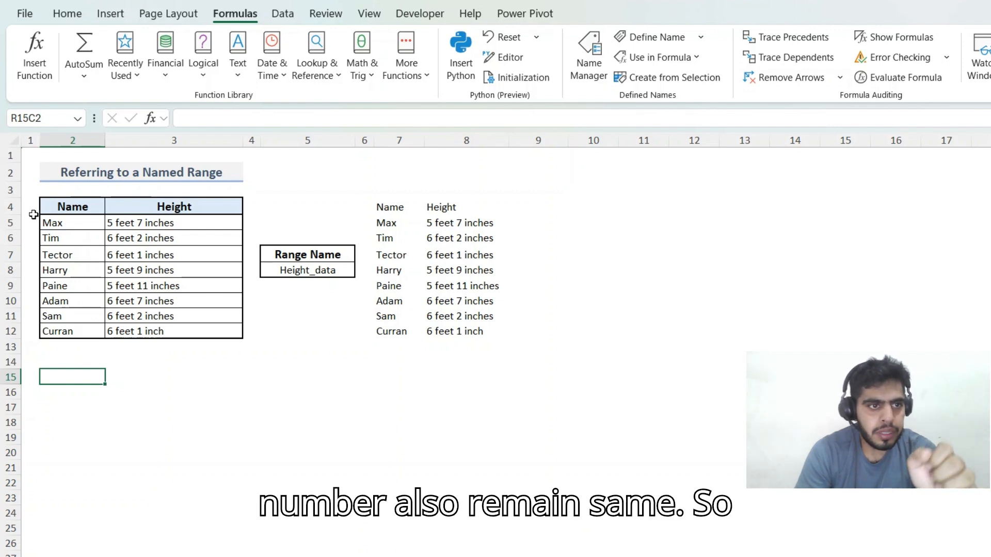
- Turn off the R1C1 reference style in the formula options to restore A1-style references
click(24, 15)
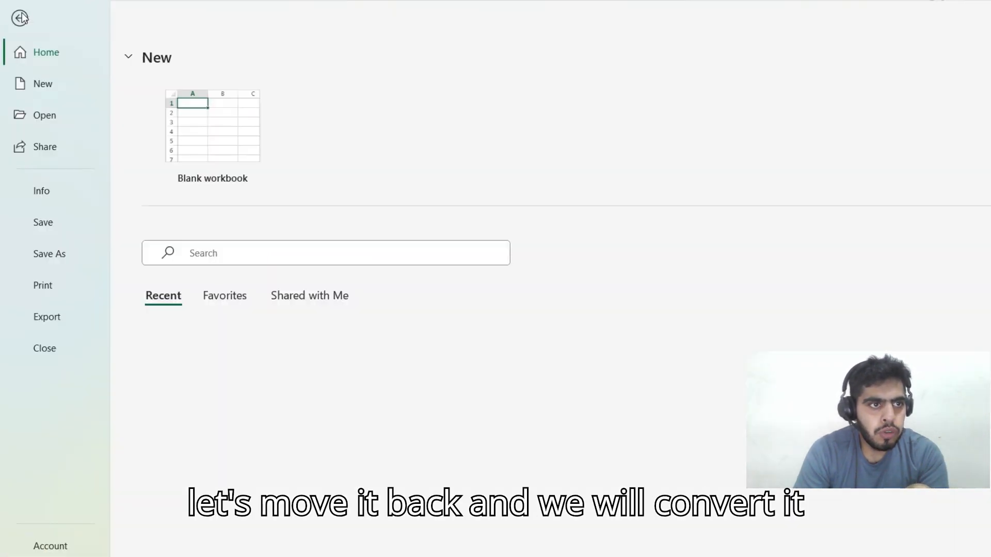
click(46, 556)
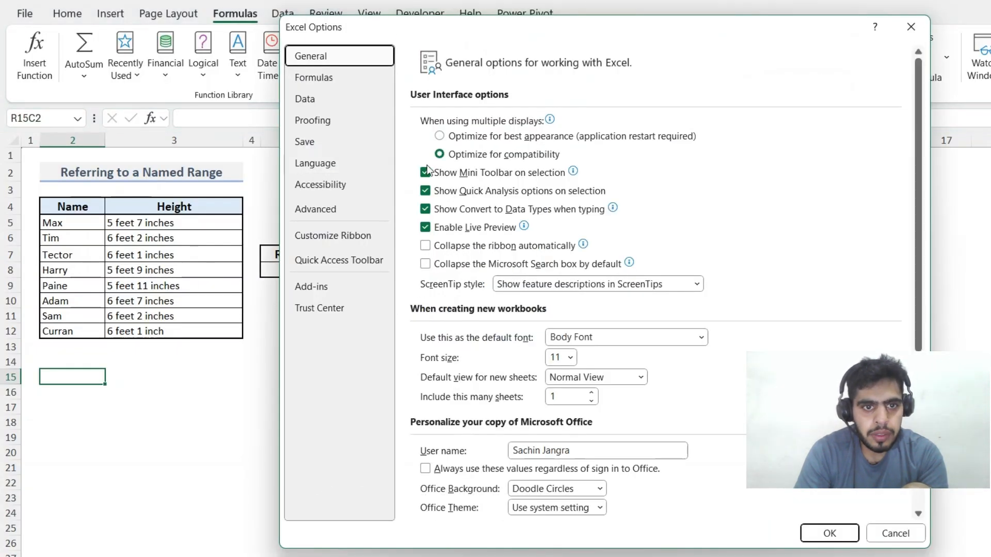
click(308, 79)
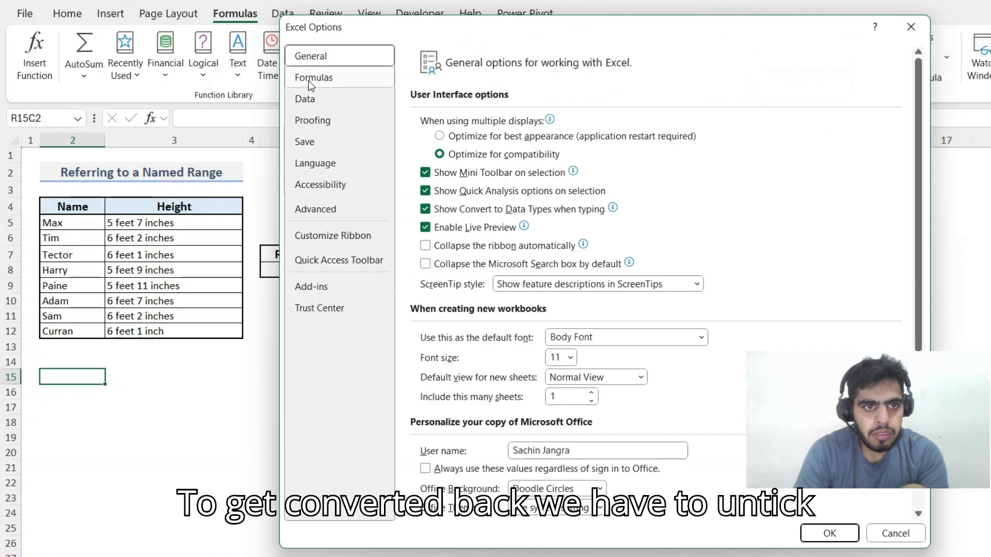
click(426, 241)
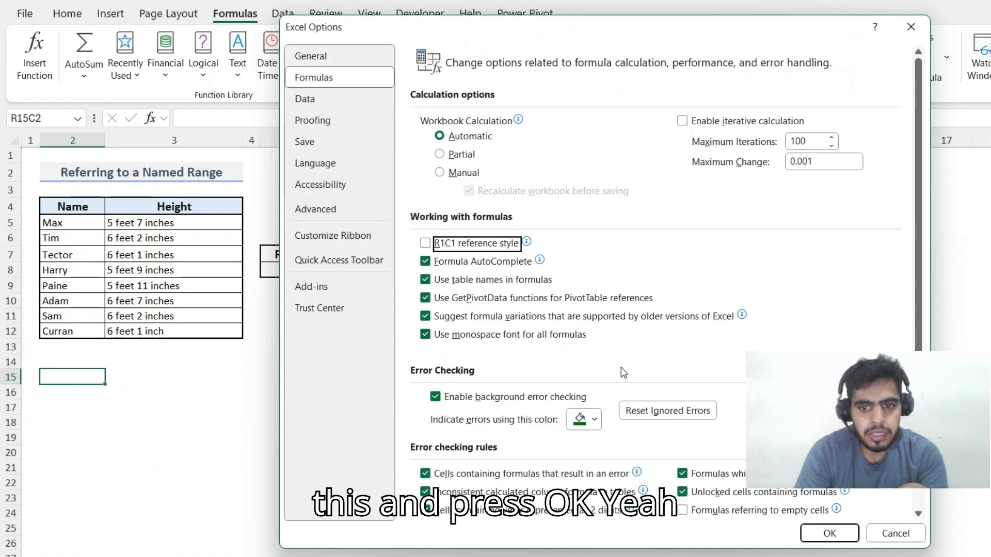
click(844, 537)
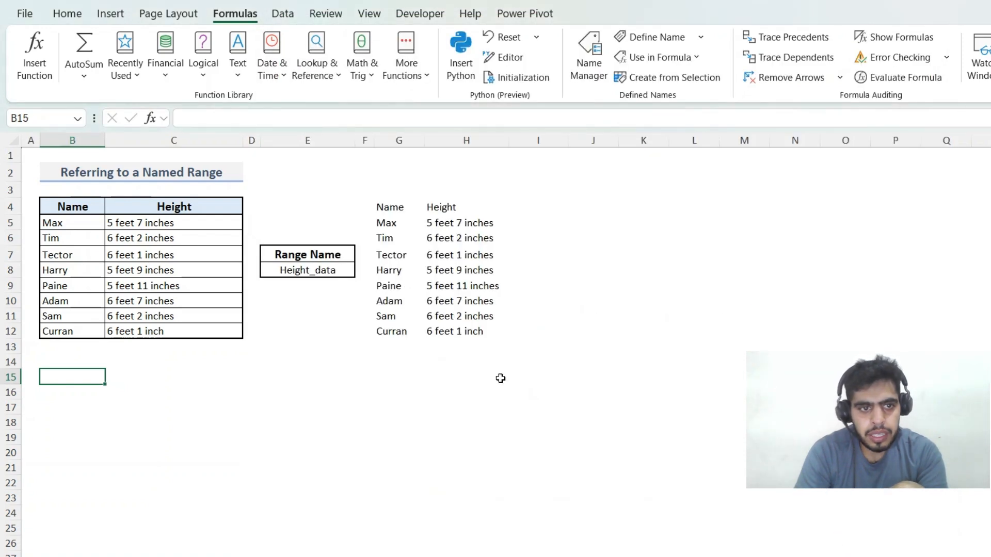
- Enter =ADDRESS(5,3) in cell E14 to build a text reference from row 5 and column 3
click(351, 363)
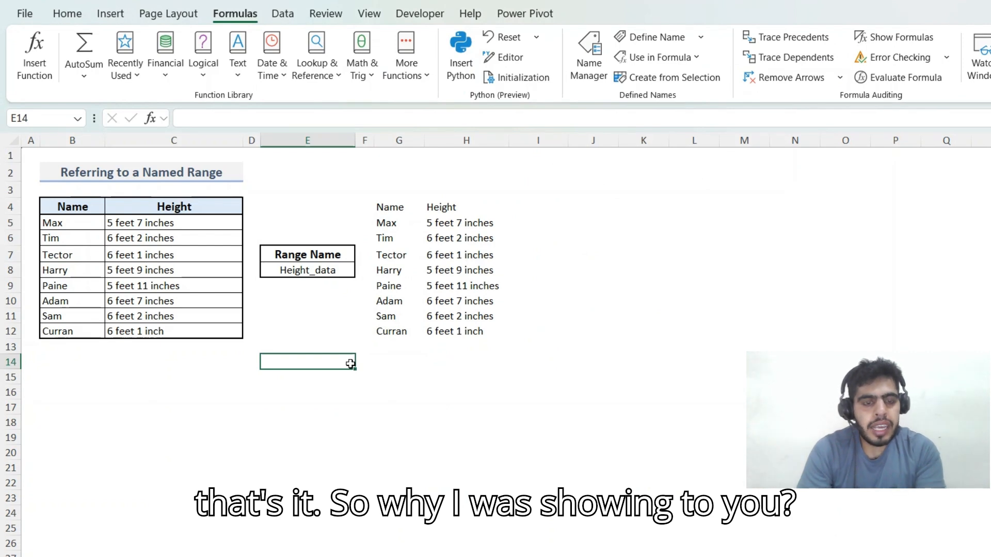
text(=)
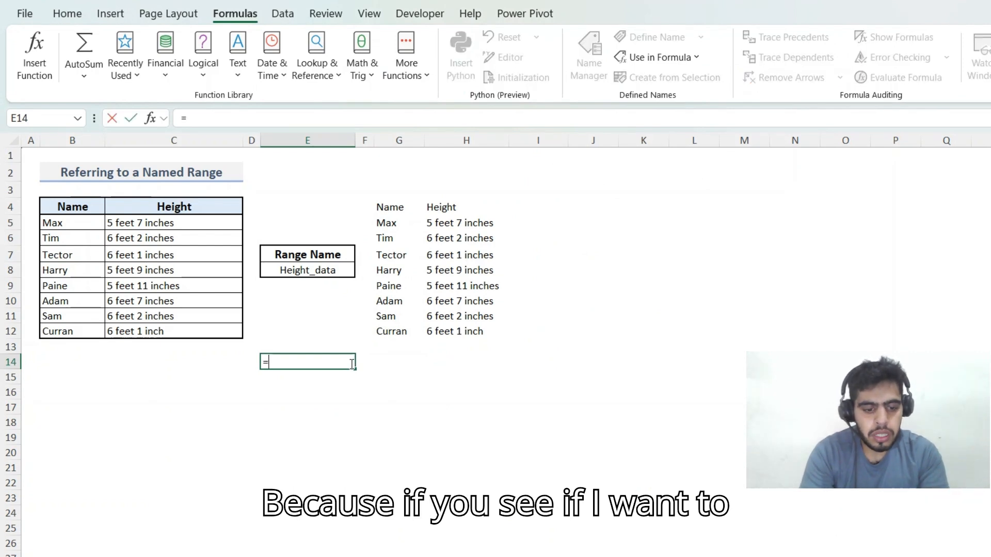
text(ad)
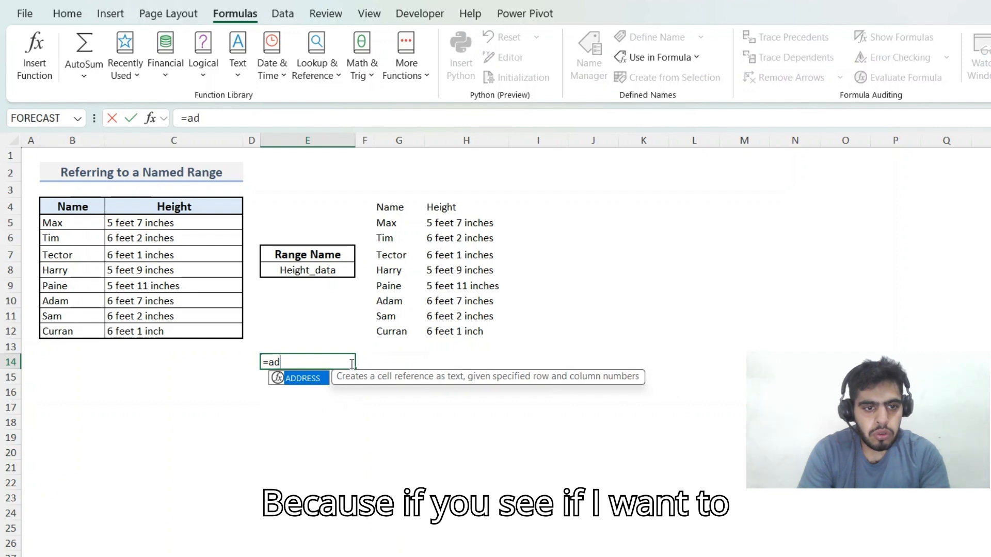
key(Tab)
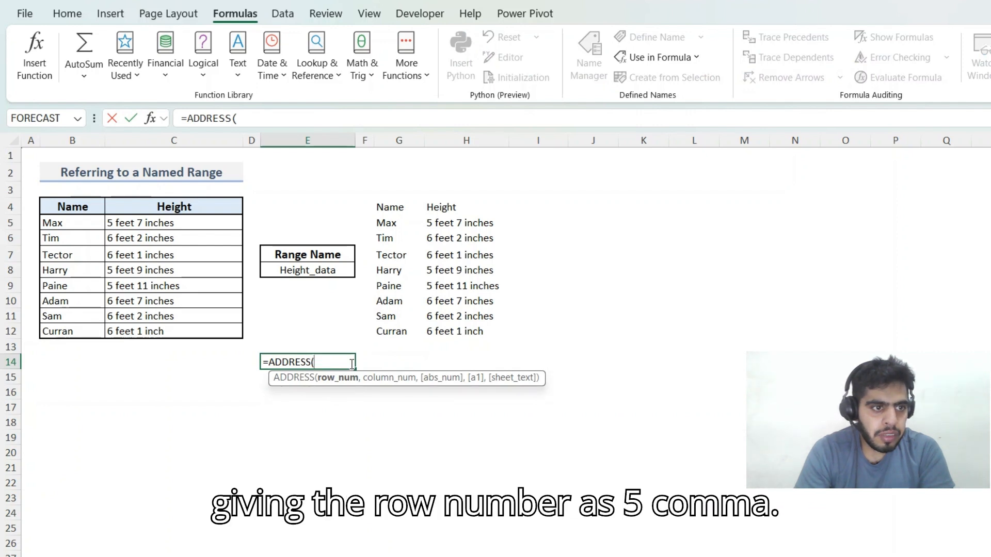
text(5)
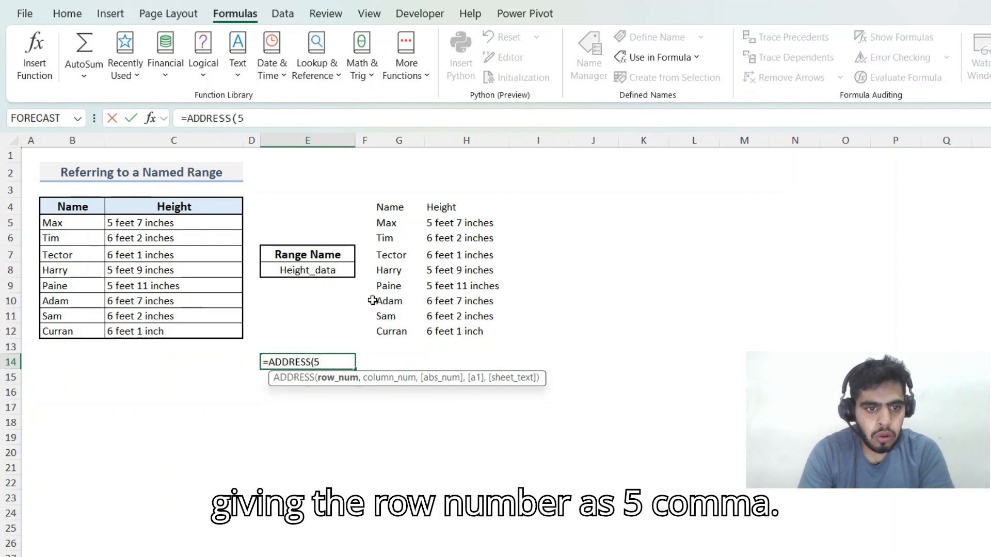
text(,)
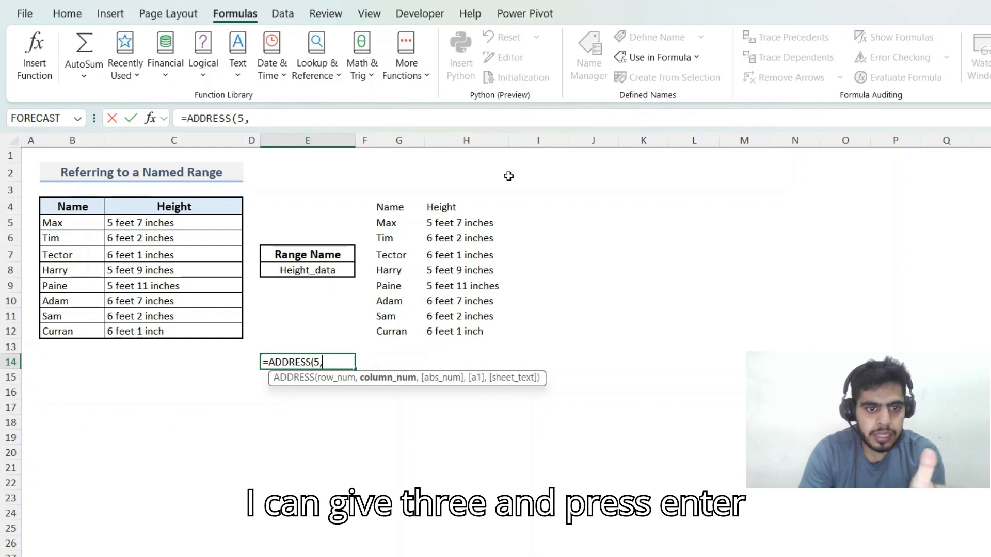
text(3))
key(Return)
key(Up)
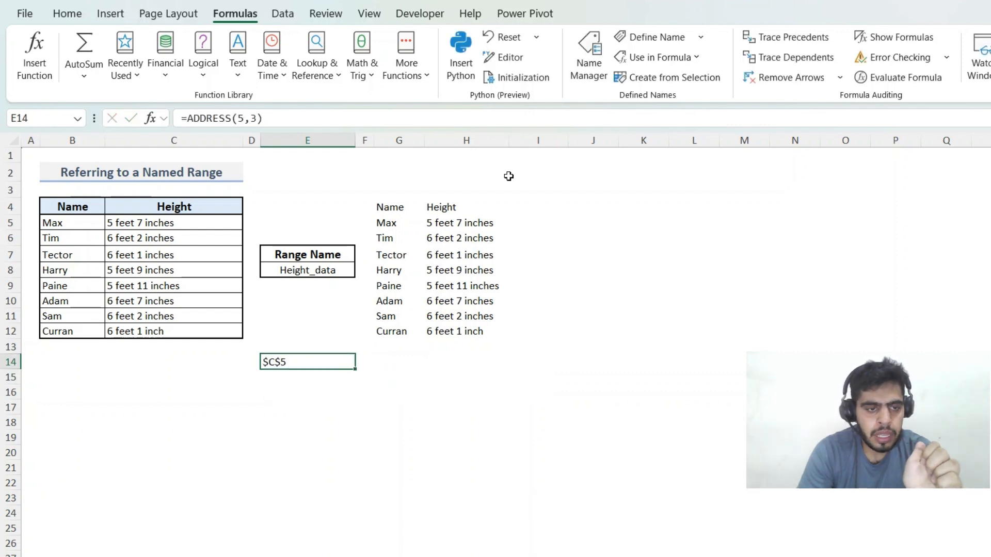
- Enter =INDIRECT(E14) in cell E15 to return the value at the address held in E14
click(278, 379)
text(=ind)
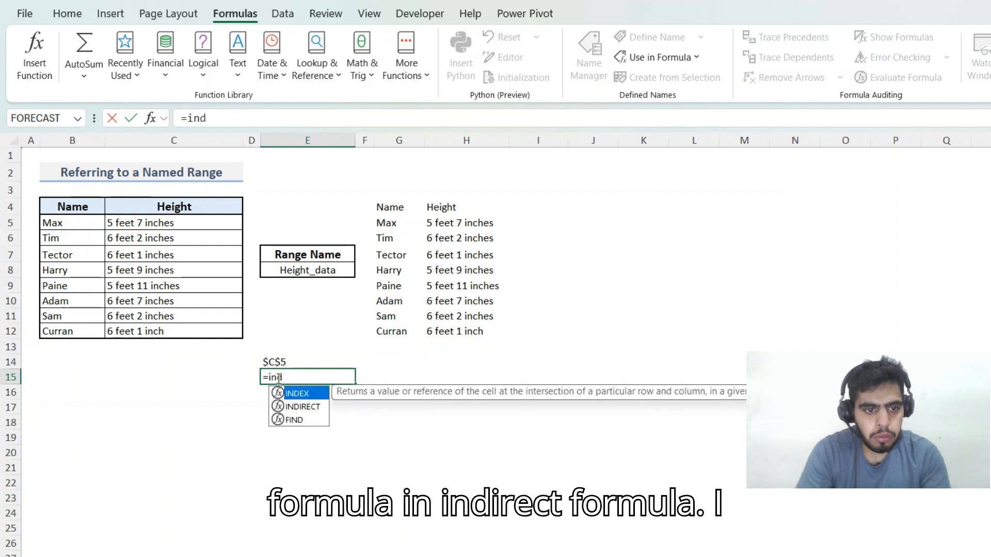
key(Down)
key(Tab)
key(Up)
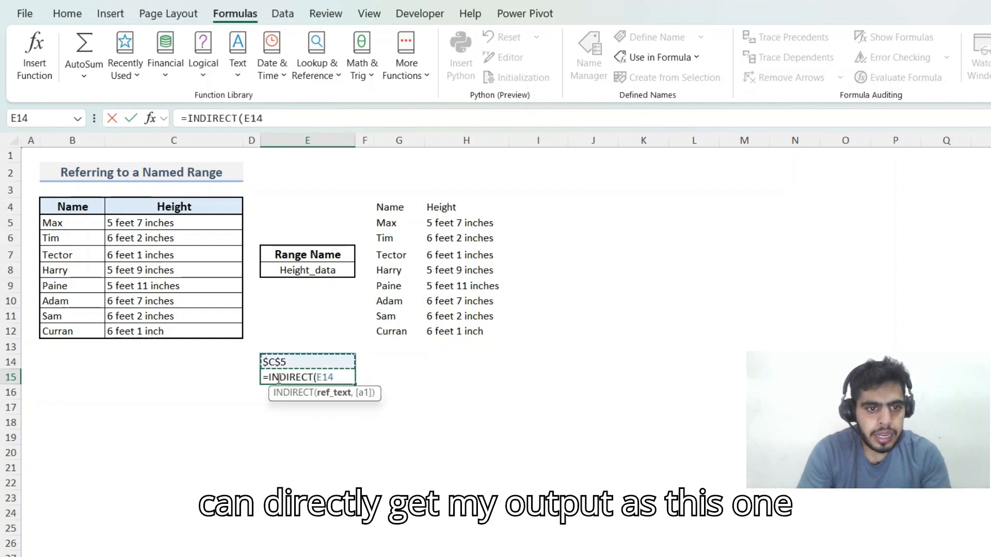
text())
key(ctrl+Return)
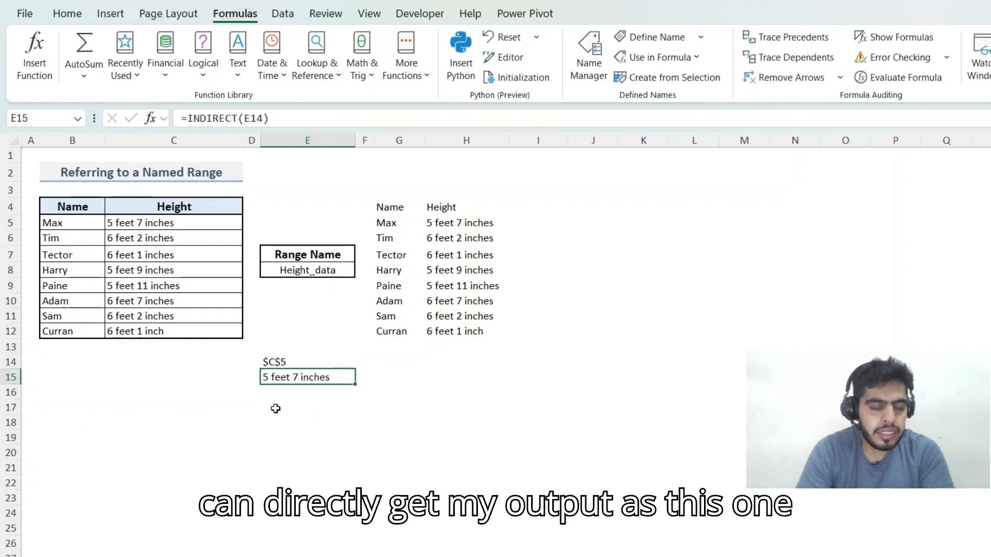
- Enter a direct reference to cell C5 in cell F15 and clear it again
click(366, 380)
double_click(373, 381)
text(=)
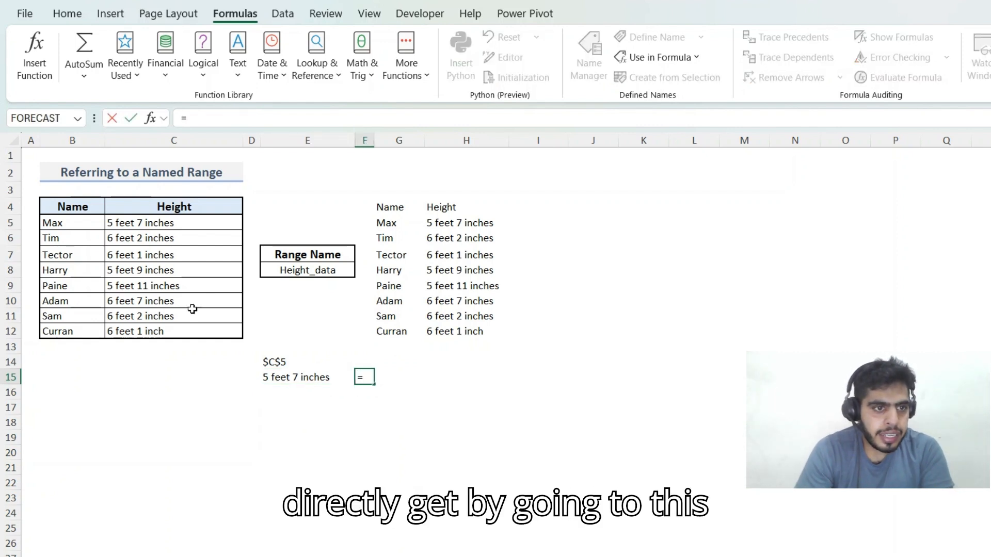
click(119, 223)
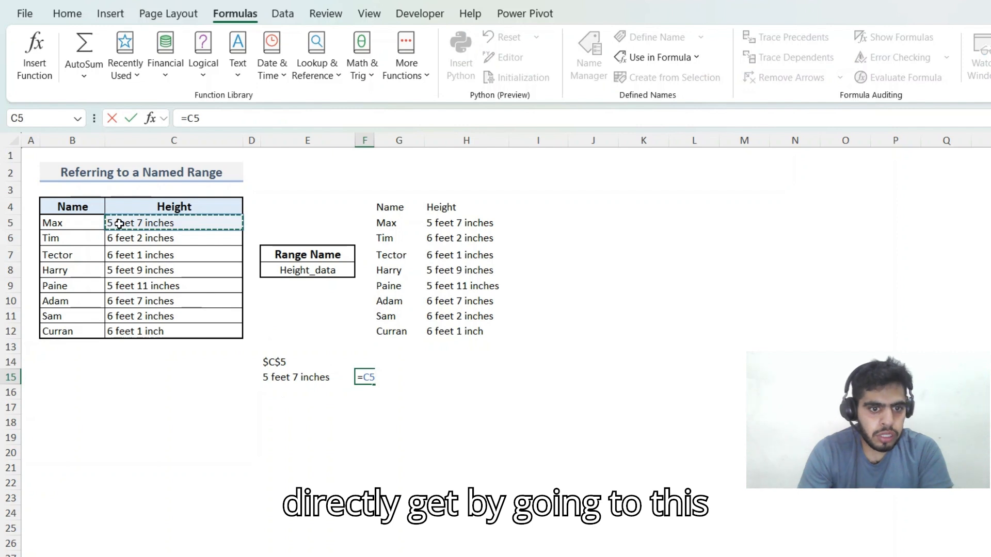
key(Return)
key(Up)
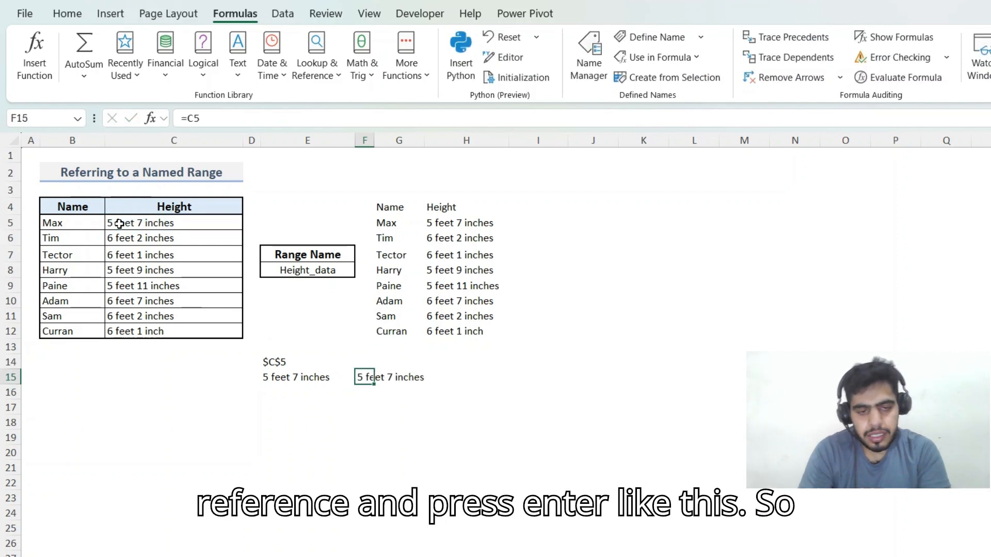
key(Delete)
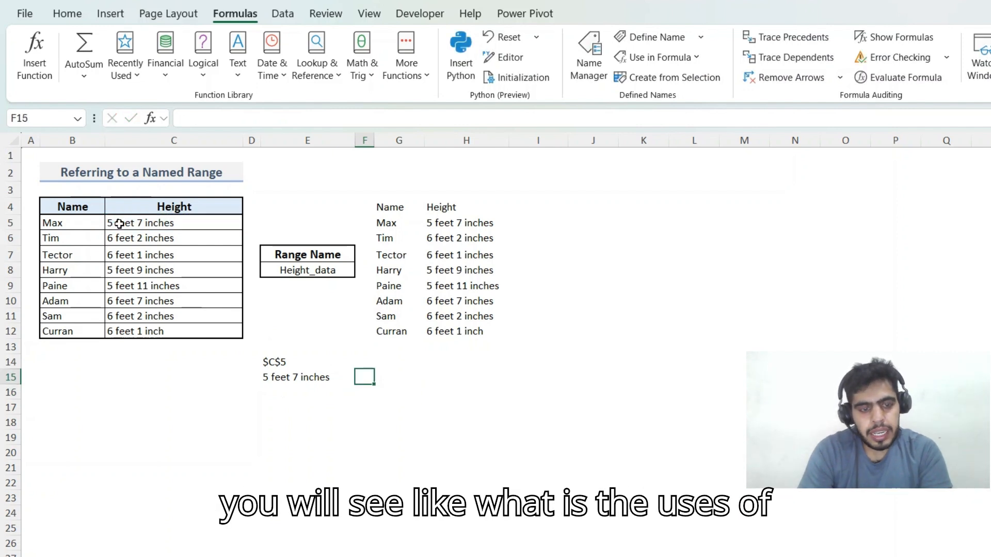
- Review the row and column arguments of the ADDRESS formula in cell E14
key(Left)
key(Up)
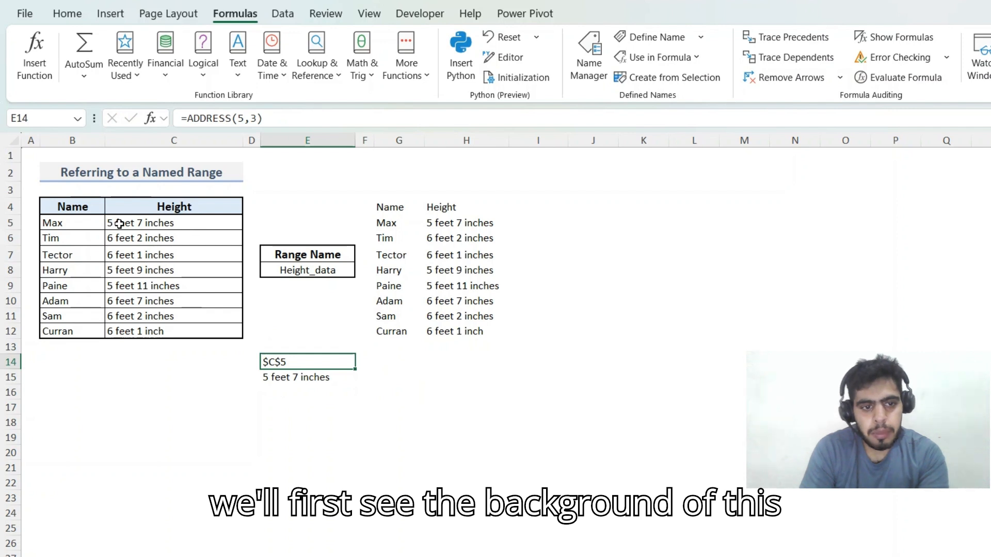
key(F2)
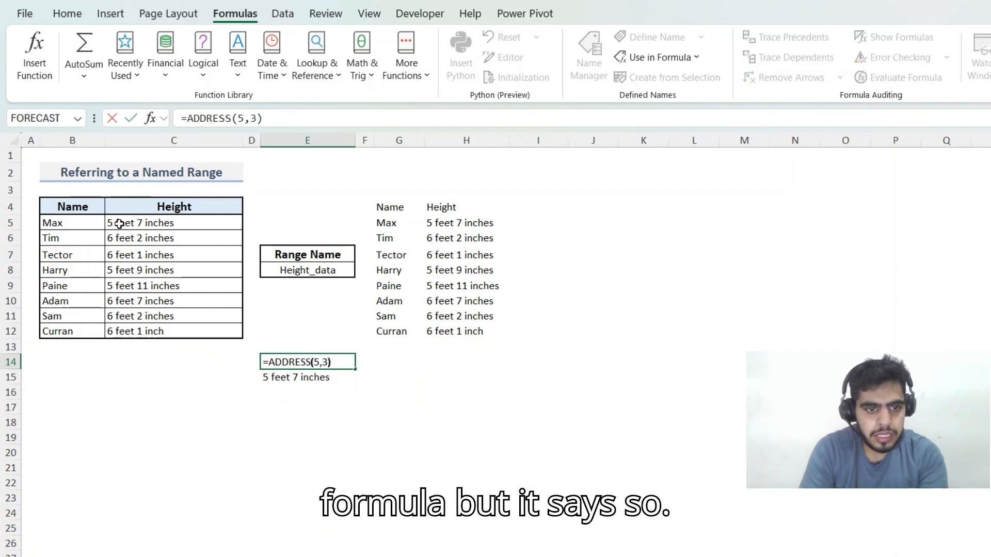
key(Left)
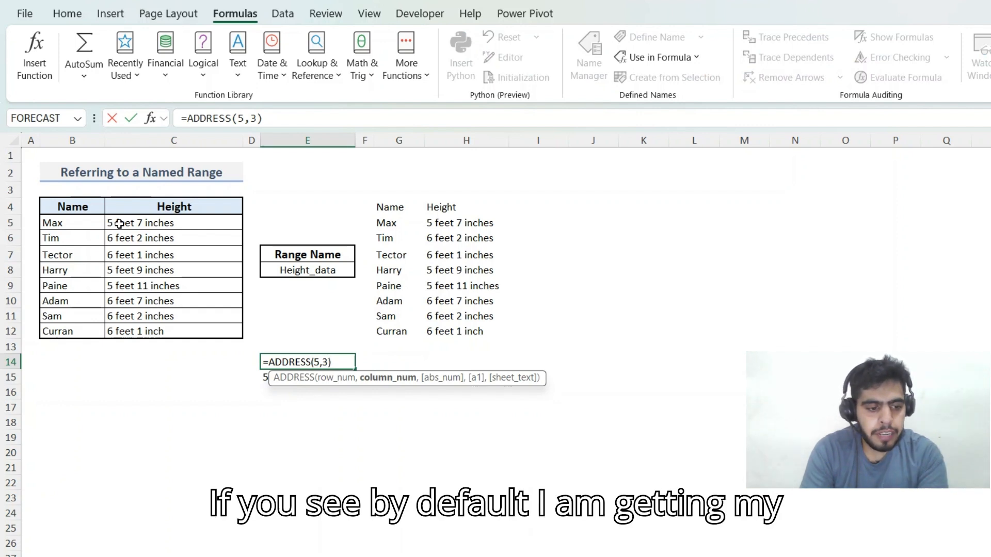
key(Return)
key(Up)
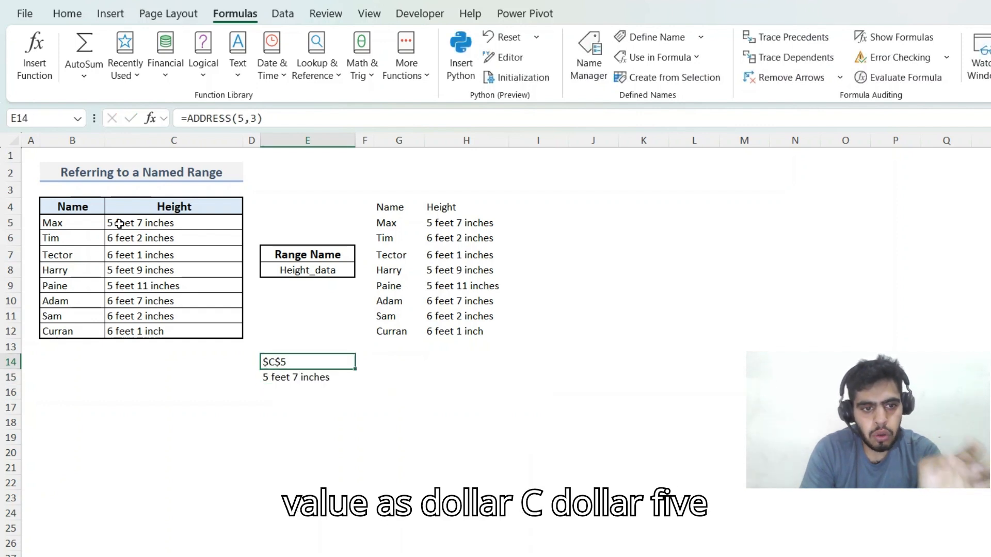
- Add the absolute reference type 1 to the formula in cell E14, making it =ADDRESS(5,3,1)
key(F2)
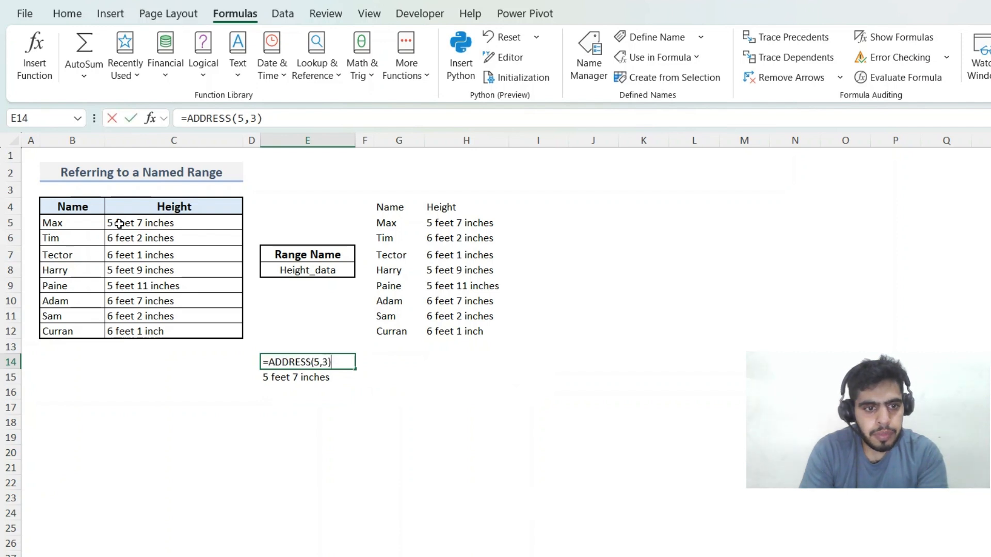
text(,)
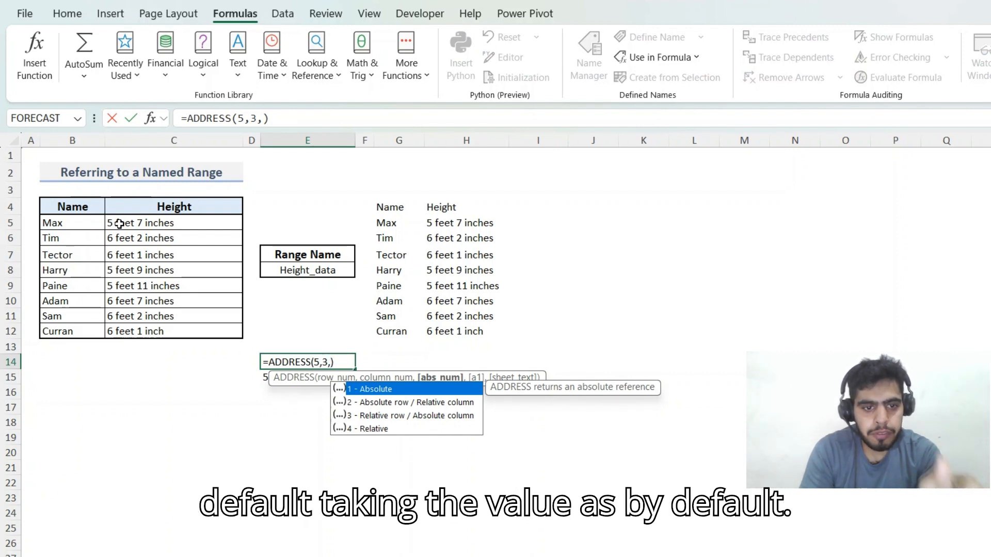
text(1)
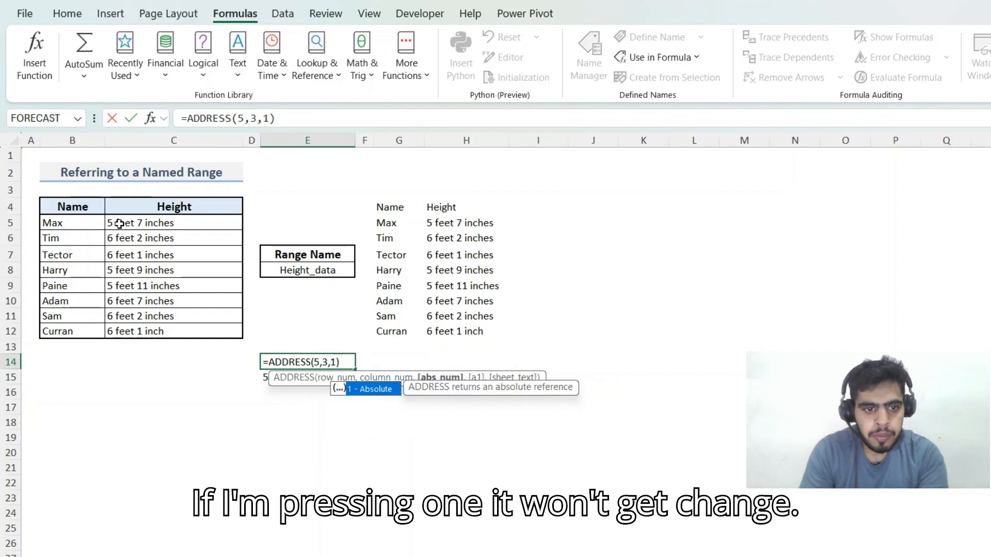
key(Return)
key(Up)
- Change the reference type in cell E14 to 2 for an absolute row and relative column, giving =ADDRESS(5,3,2)
key(F2)
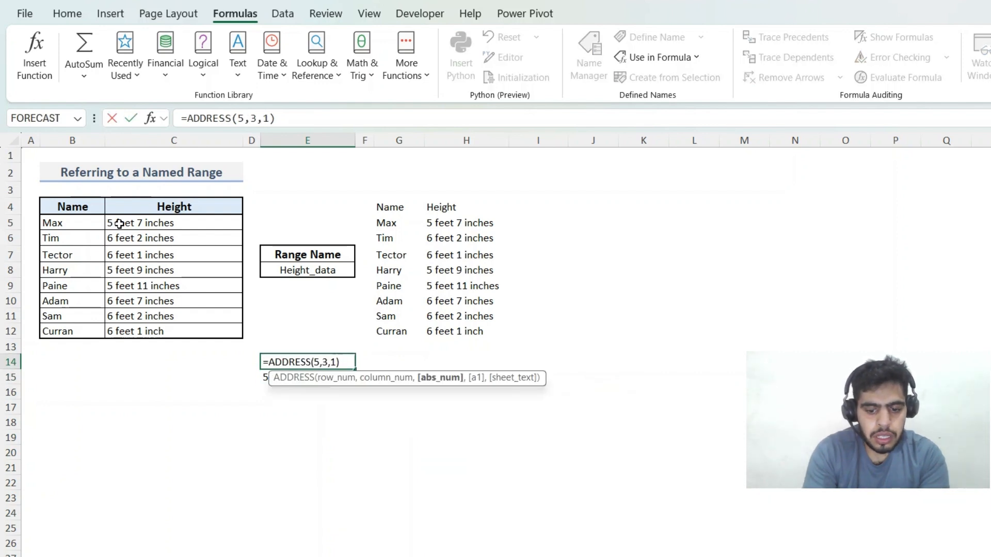
key(BackSpace)
text(2)
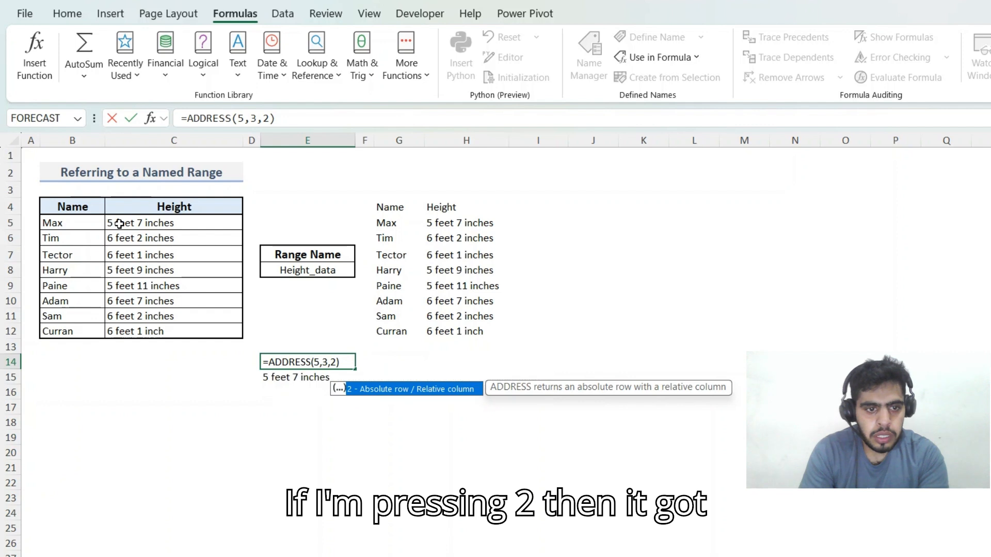
key(Return)
key(Up)
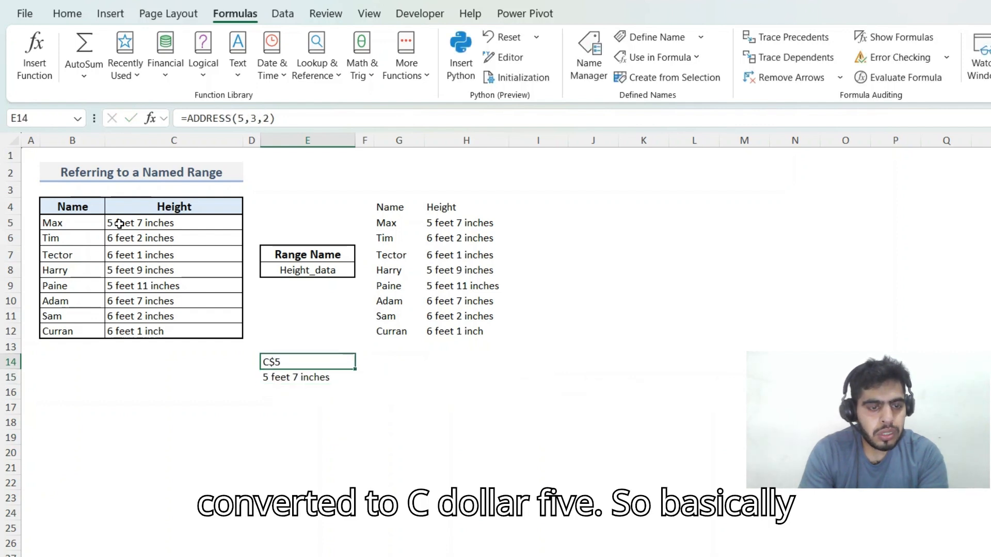
- Set the reference type in cell E14 to 4 for a fully relative address, giving =ADDRESS(5,3,4)
key(F2)
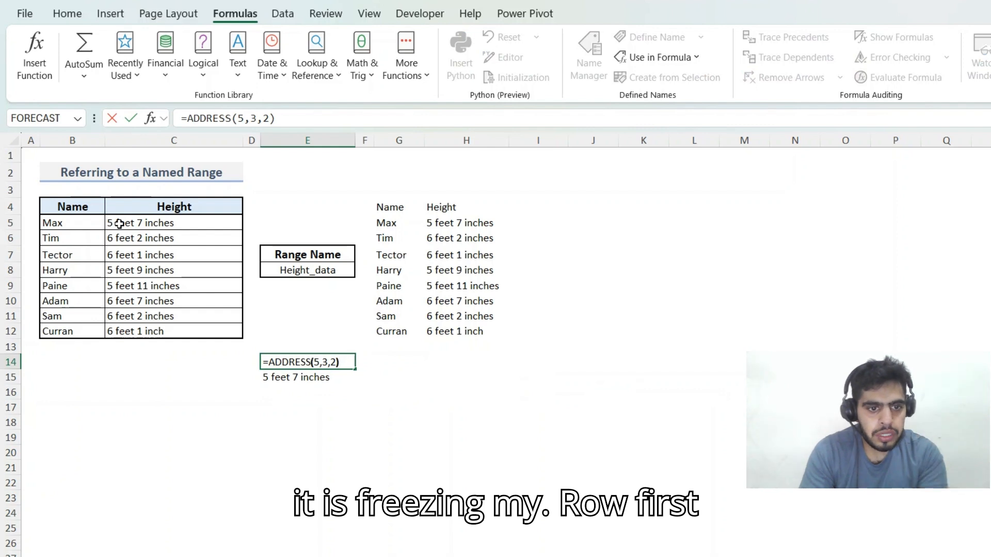
key(Left)
key(BackSpace)
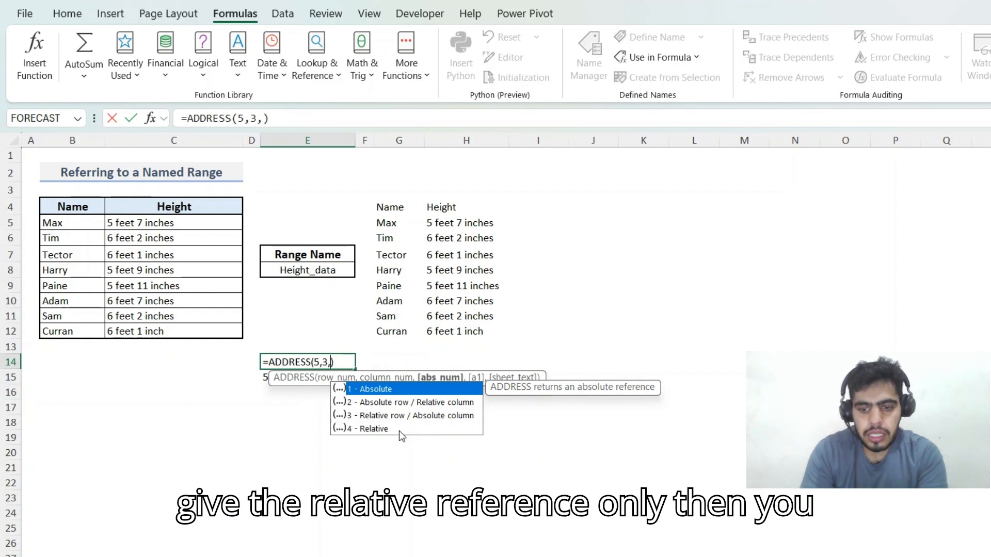
text(4)
key(Return)
key(Up)
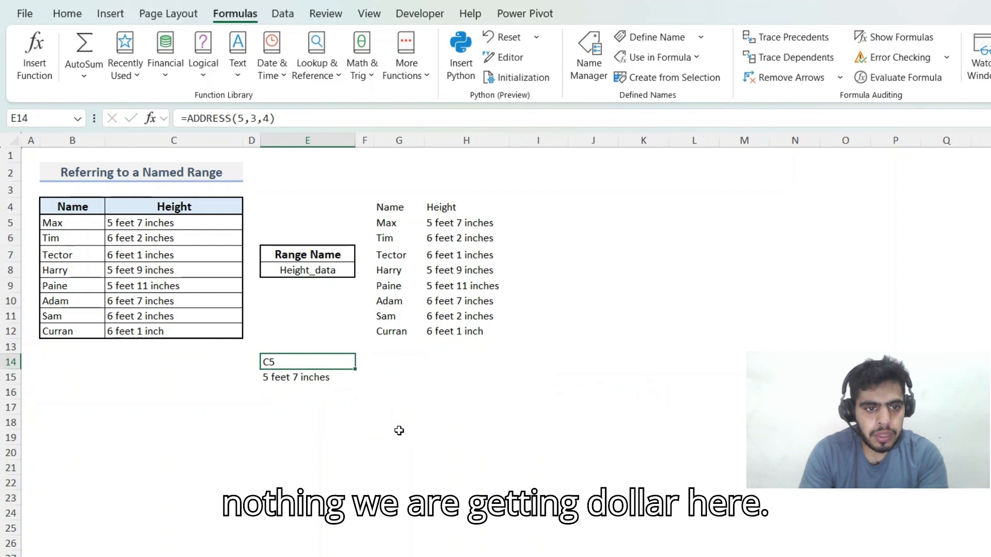
key(F2)
key(Left)
key(BackSpace)
text(1)
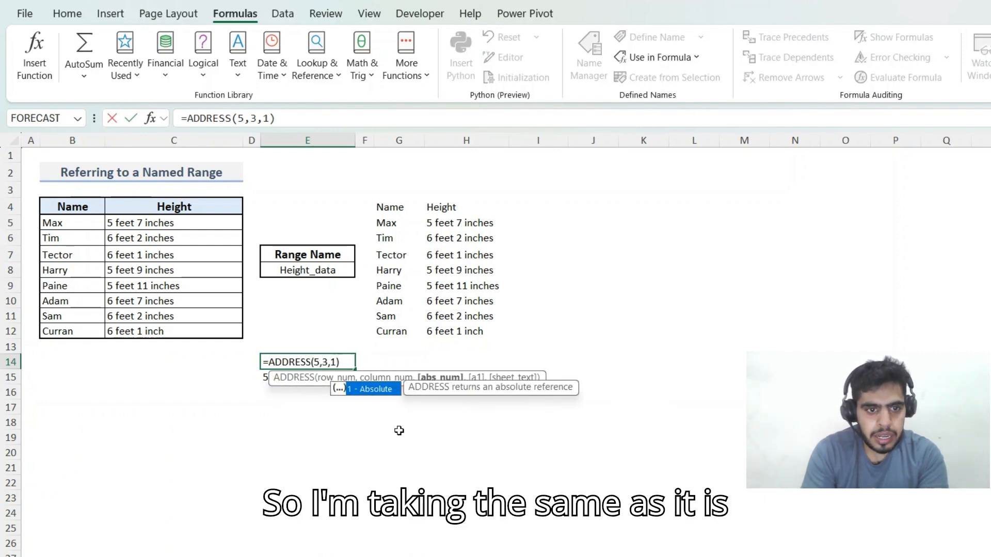
text(,)
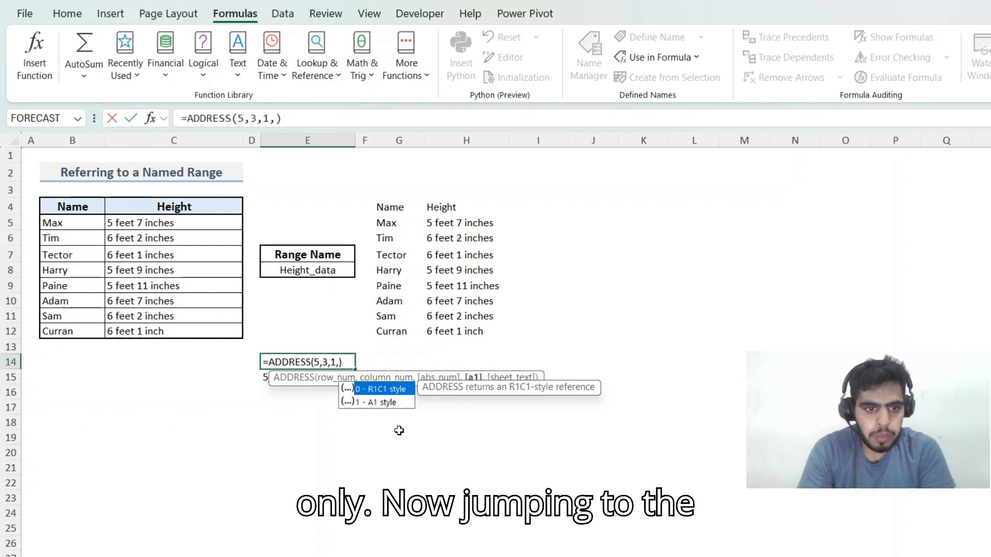
text(,)
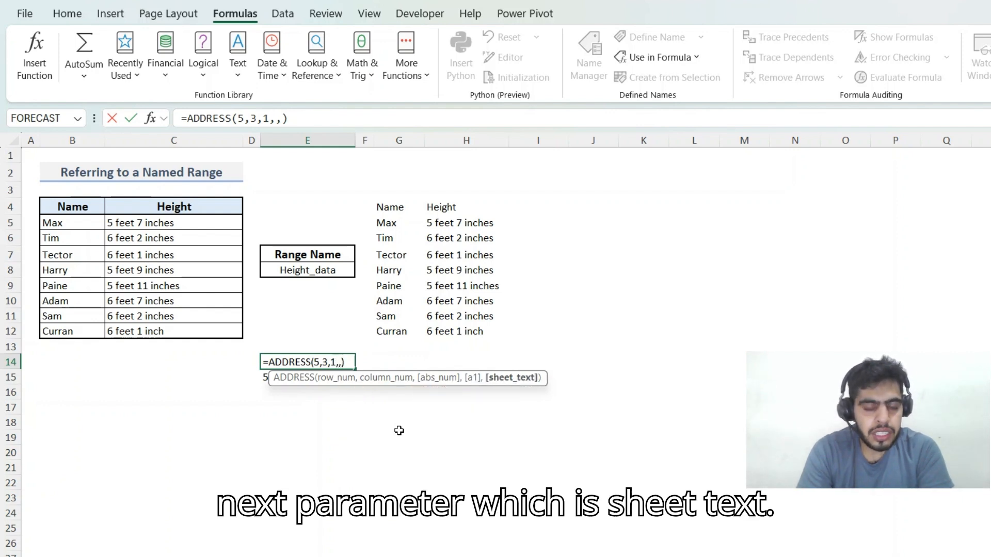
key(Escape)
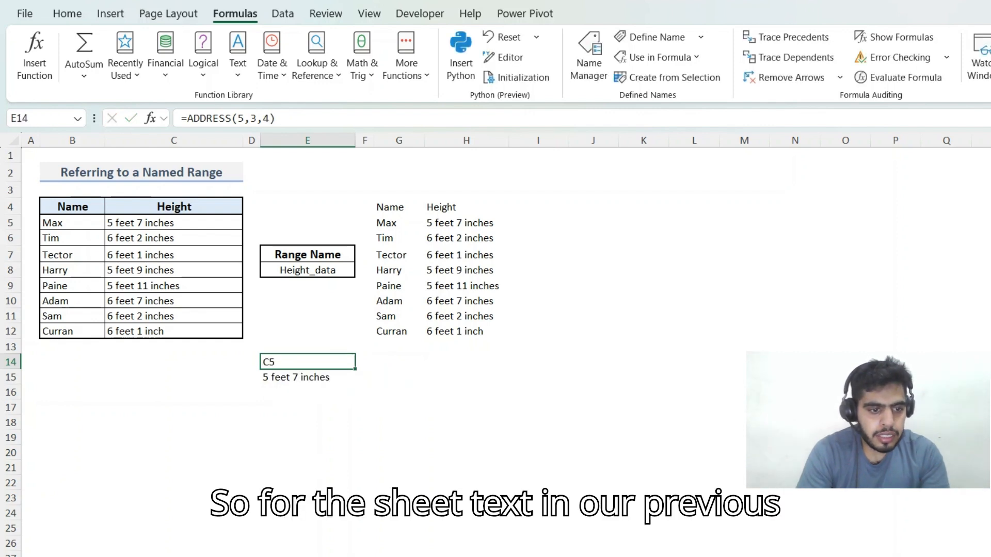
- Open the Calculation with INDIRECT sheet and review the contents of cells H5, I5 and J5
click(289, 556)
click(382, 223)
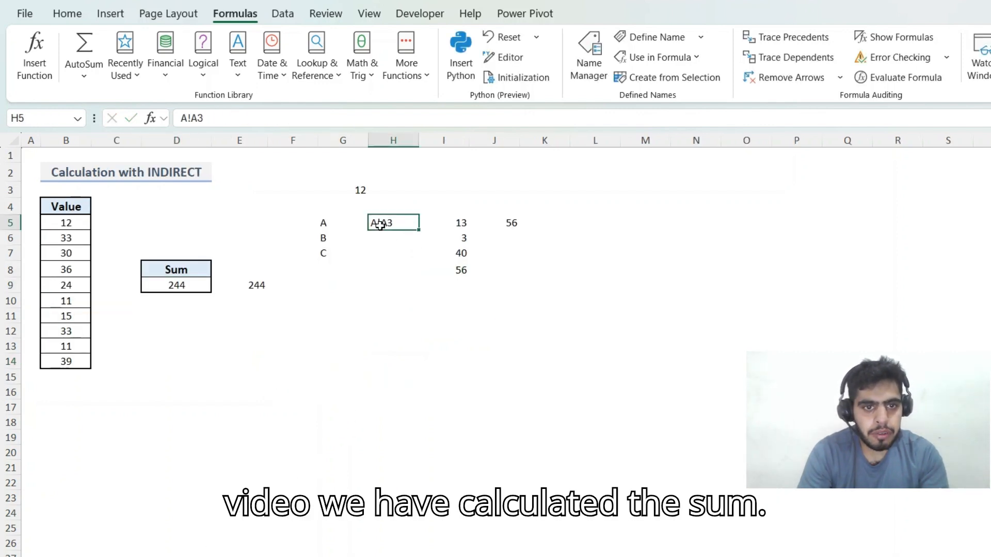
key(Right)
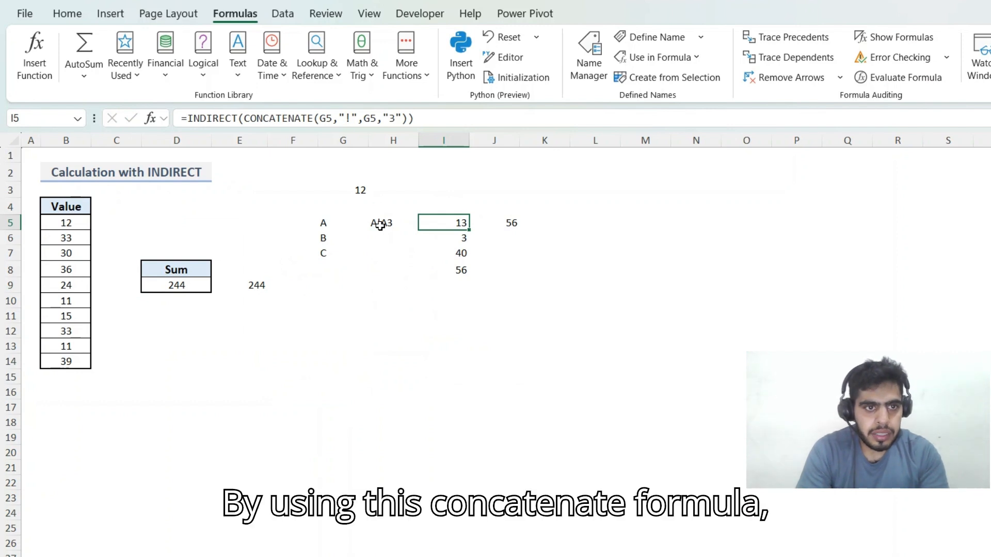
click(381, 225)
key(Right)
key(Right)
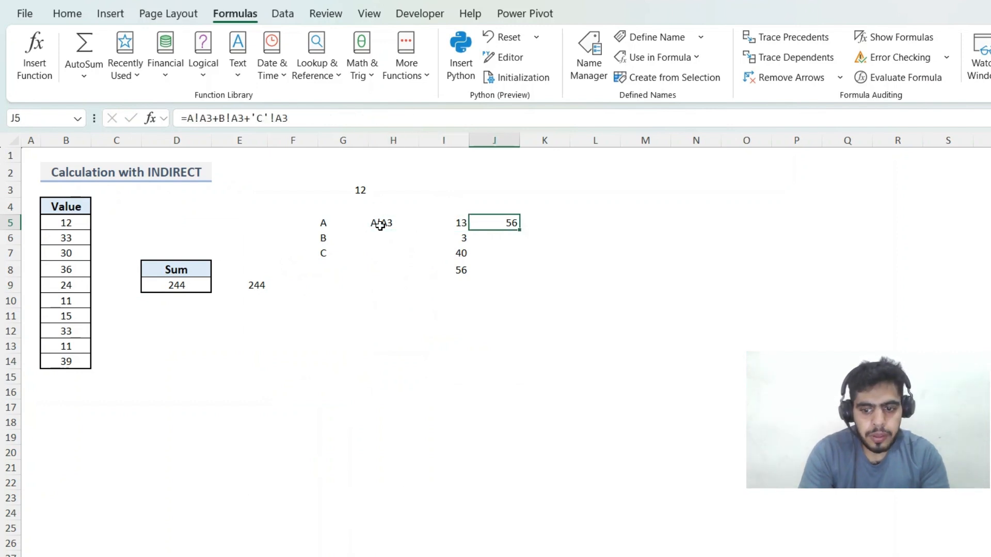
- Clear the contents of cell J5 and of the range H5:I9
key(Delete)
key(Left)
key(Left)
key(Right)
key(Right)
key(Left)
key(Left)
key(shift+Down)
key(shift+Right)
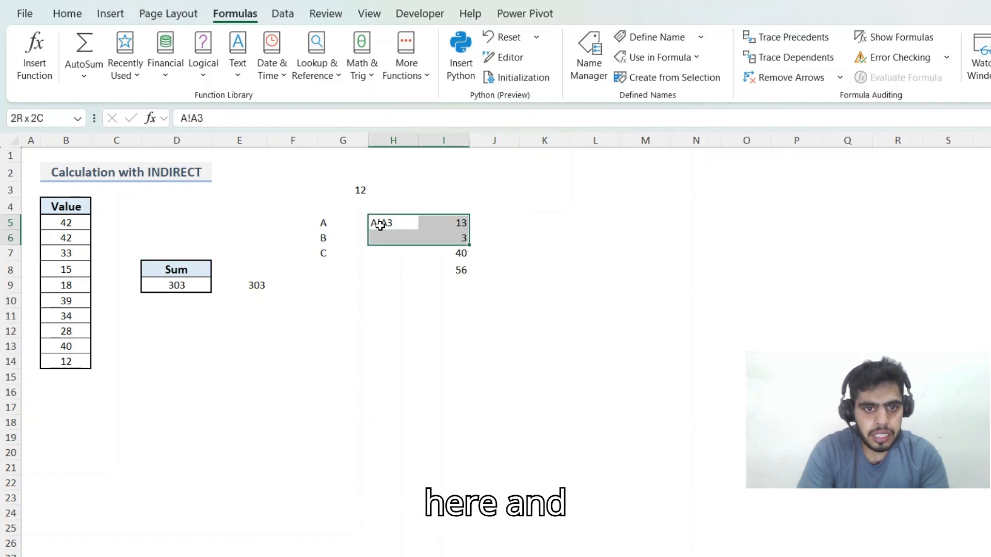
key(shift+Down)
key(shift+Down)
key(Delete)
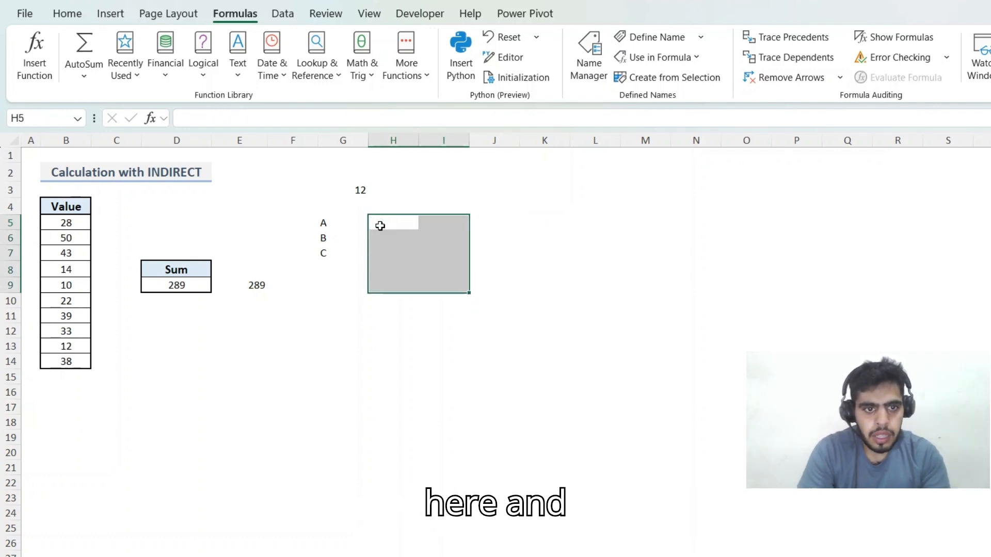
- Enter =A!A3 in cell H5 to reference cell A3 on sheet A
click(381, 225)
text(=)
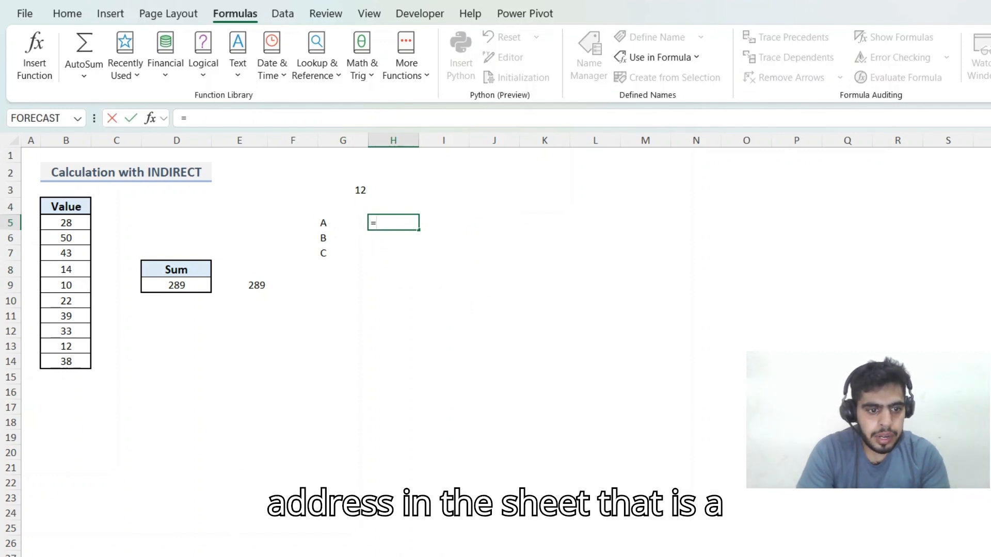
key(ctrl+Page_Down)
click(45, 187)
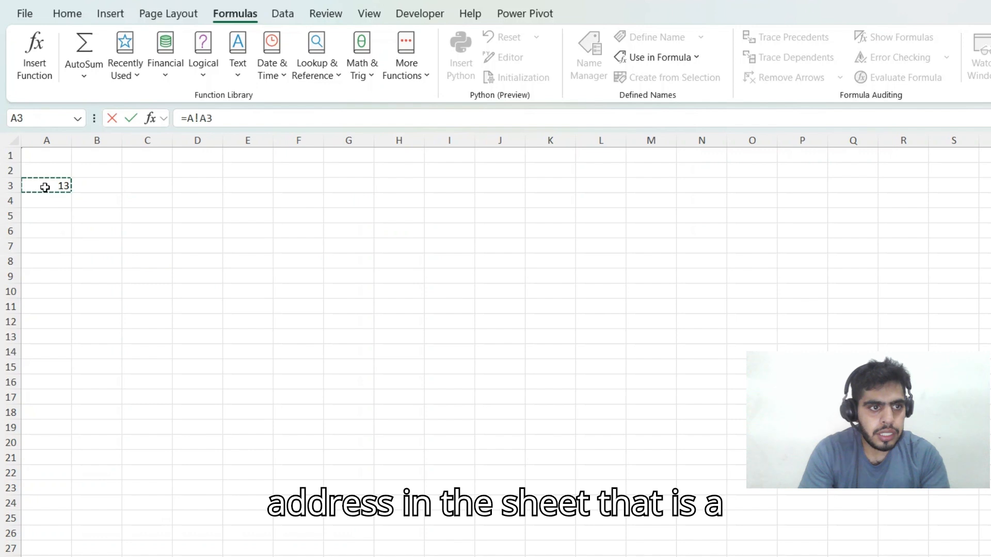
key(Return)
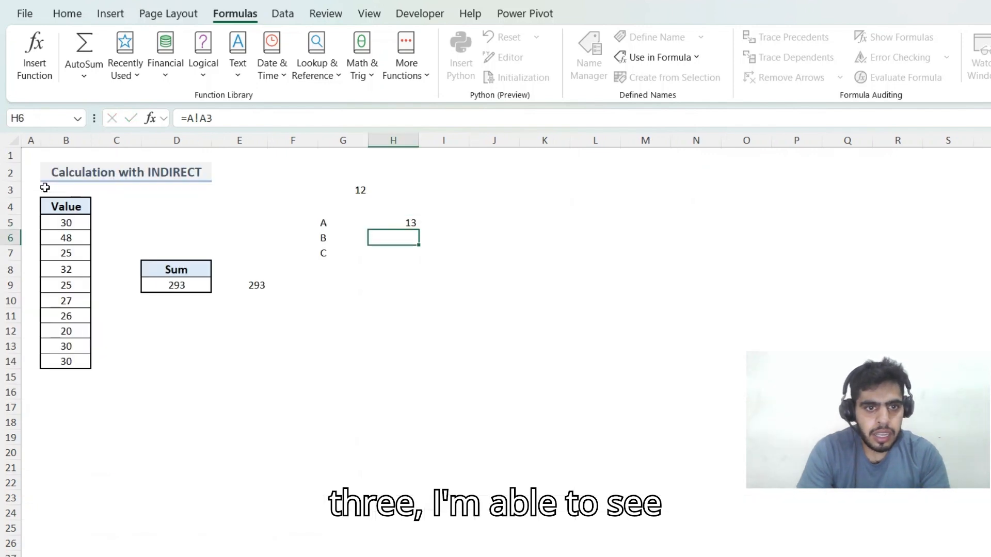
key(Up)
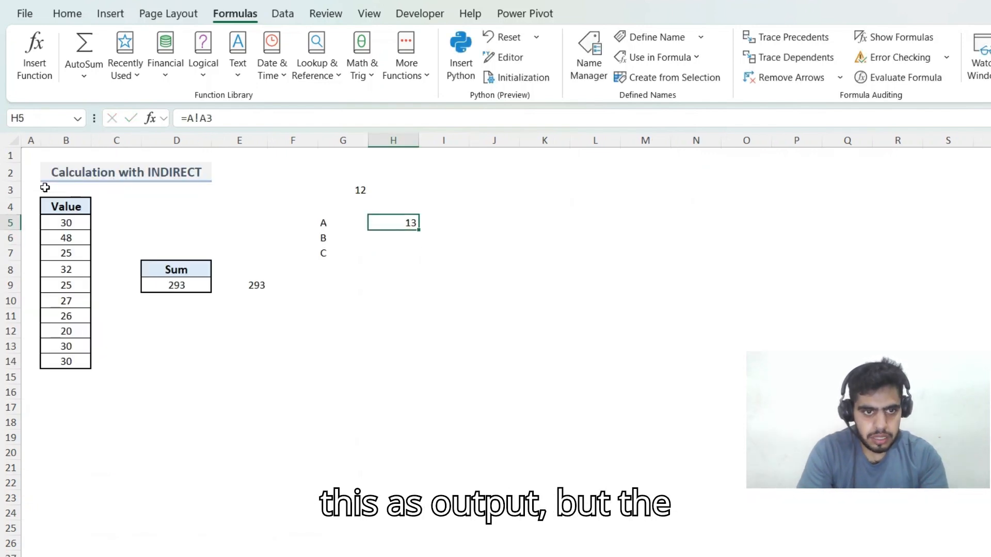
- Enter =ADDRESS(3,1,,,F5) in cell I5, omitting the reference type and style arguments and taking the sheet text from F5
key(Right)
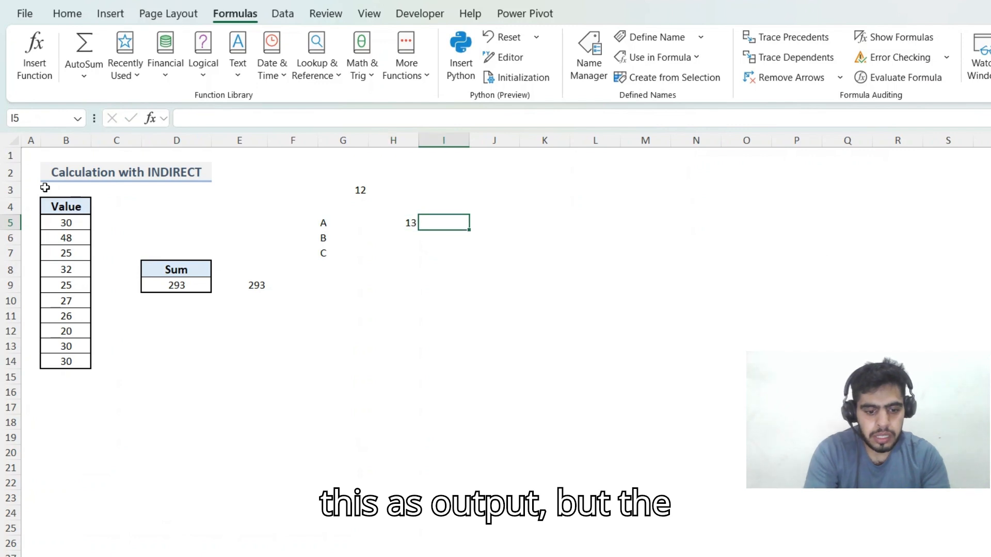
text(=ad)
key(Tab)
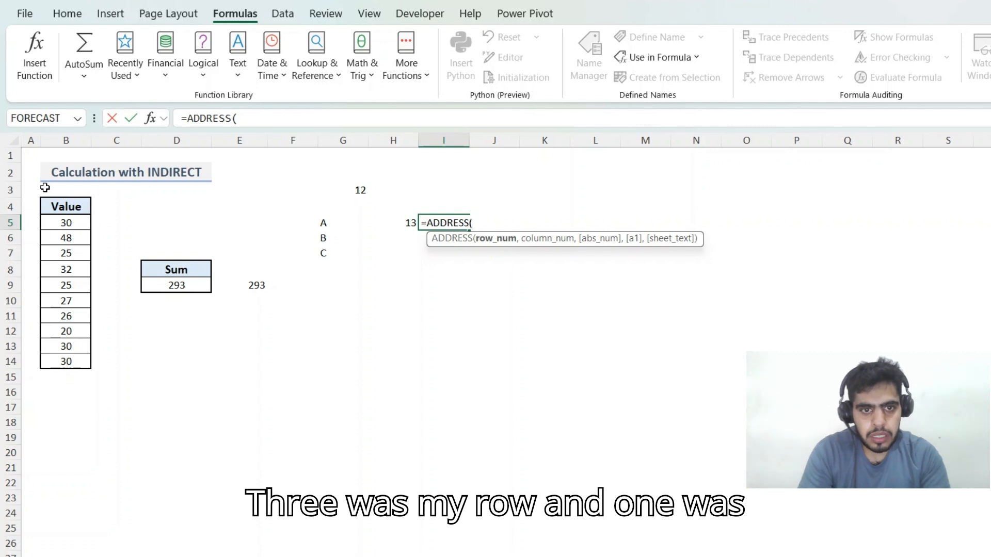
text(,1)
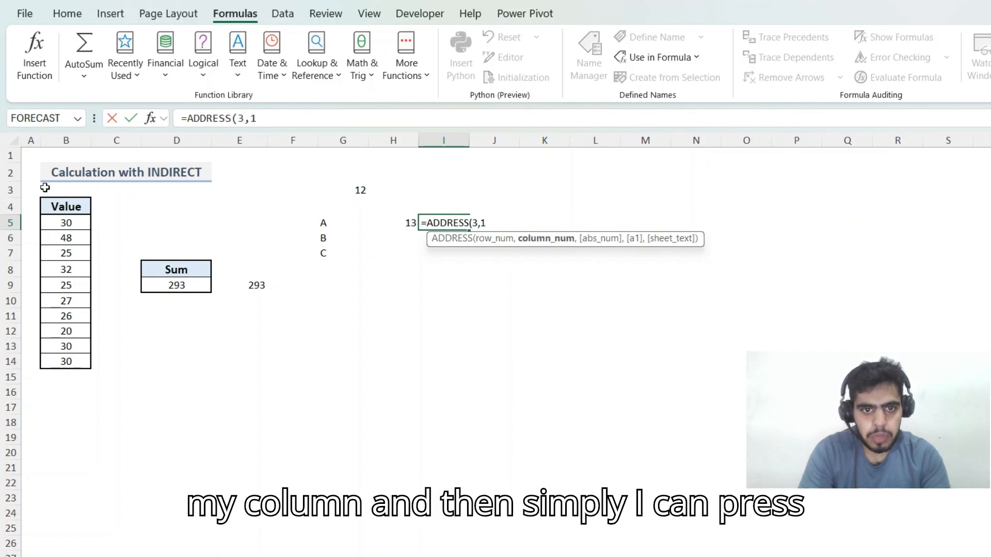
text(,)
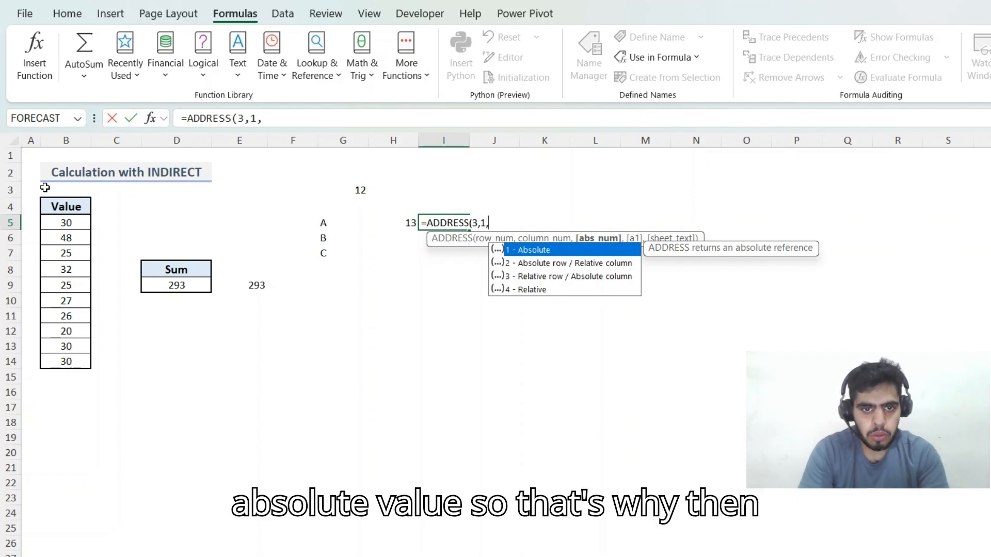
text(,)
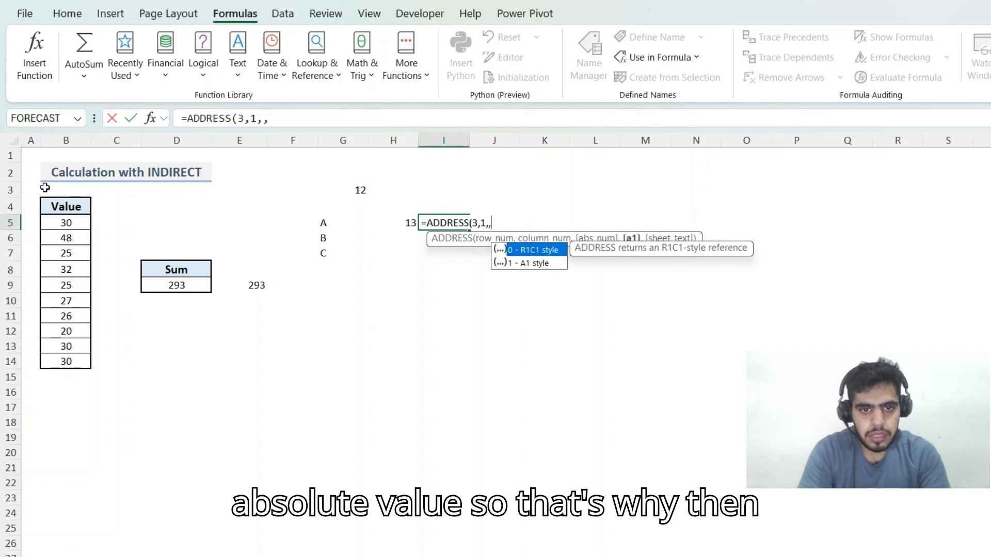
text(,)
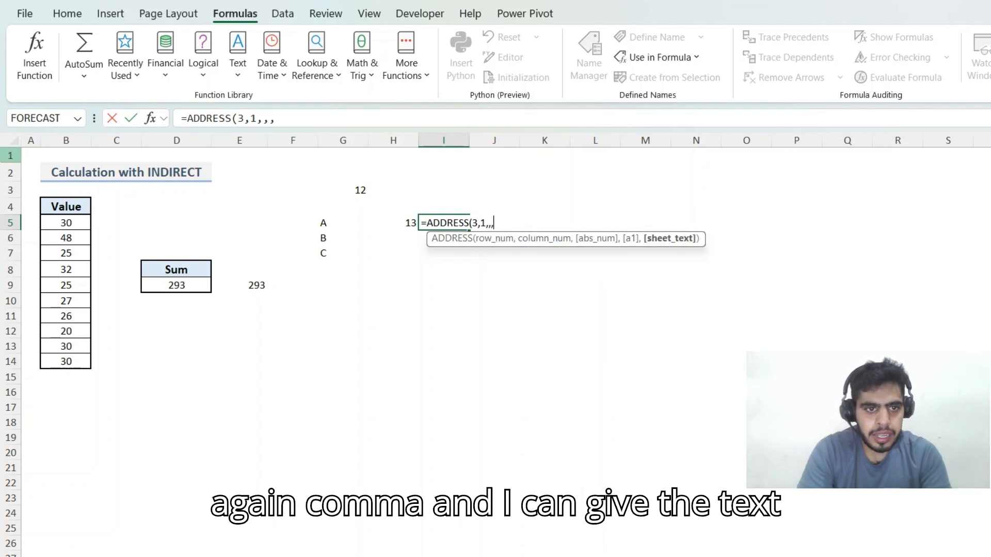
click(315, 224)
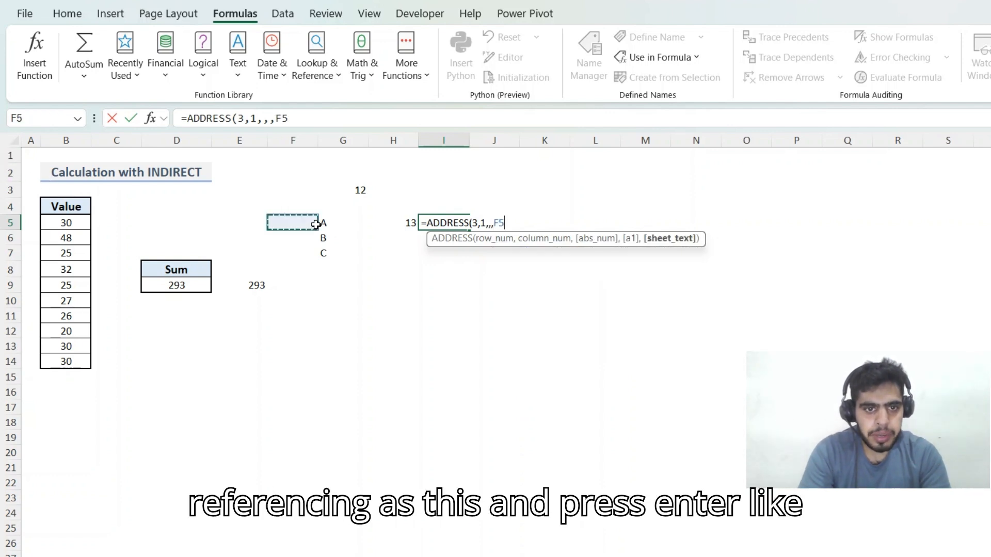
key(Return)
key(Up)
key(Left)
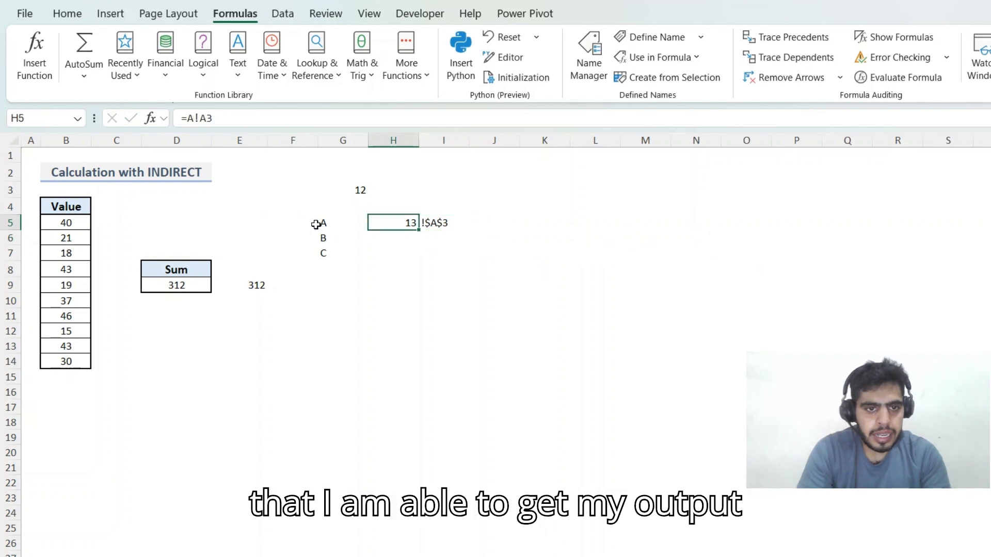
key(Right)
key(Left)
key(Right)
key(Left)
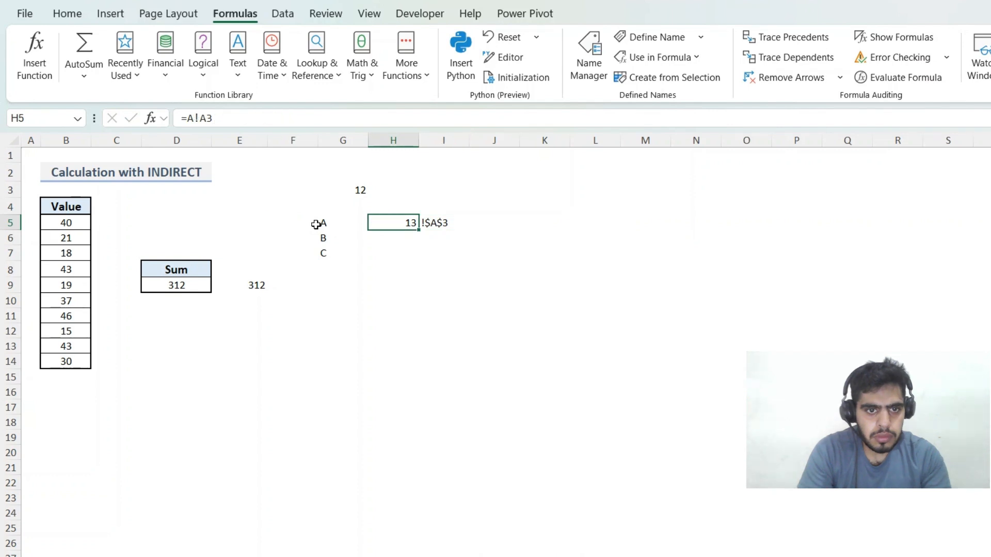
- Fill the ADDRESS formula with the F5 sheet text from I5 down through I7
key(Down)
key(Down)
key(Down)
key(Up)
key(Right)
key(shift+Up)
key(shift+Up)
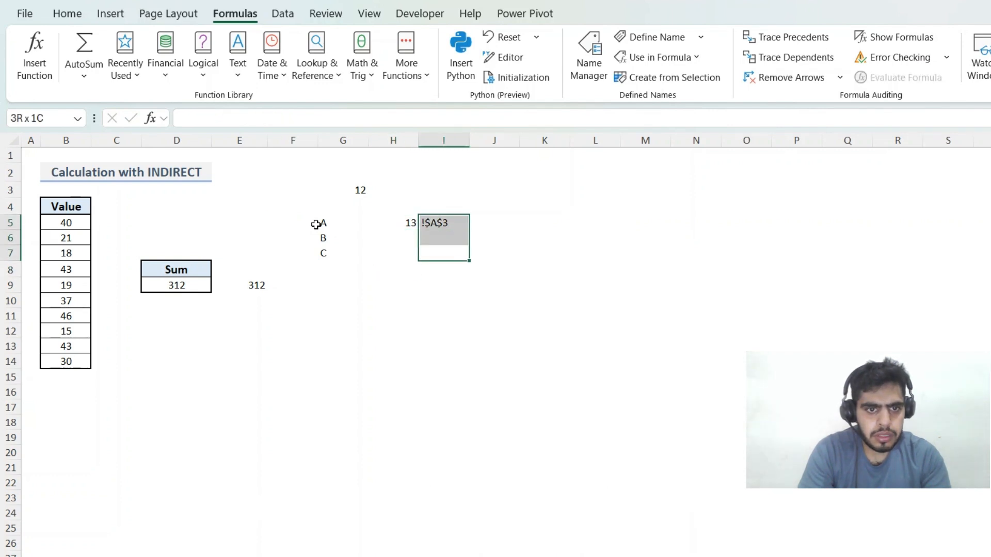
key(ctrl+d)
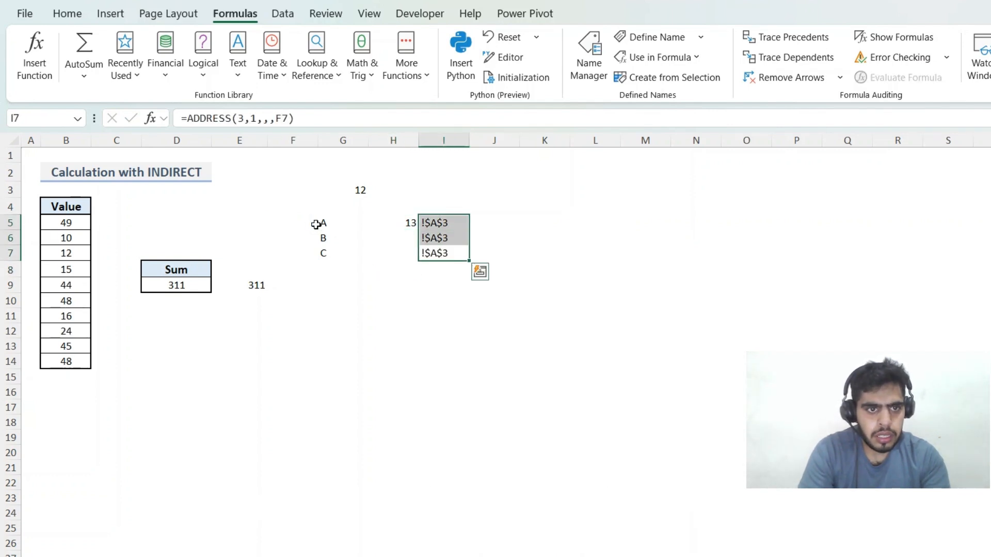
- Change the sheet text argument in cell I5 to G5, giving =ADDRESS(3,1,,,G5)
key(Down)
key(Up)
key(Up)
key(Up)
key(F2)
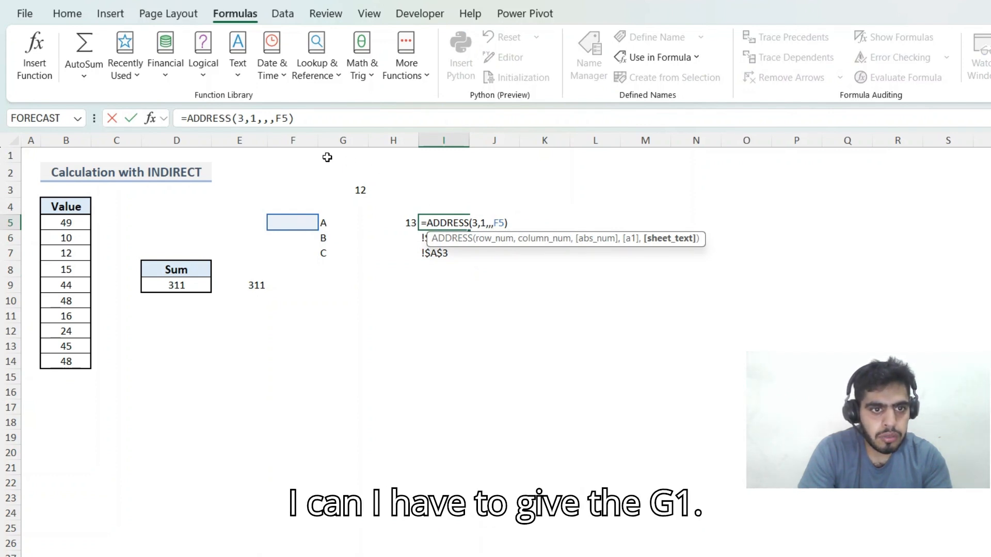
click(284, 119)
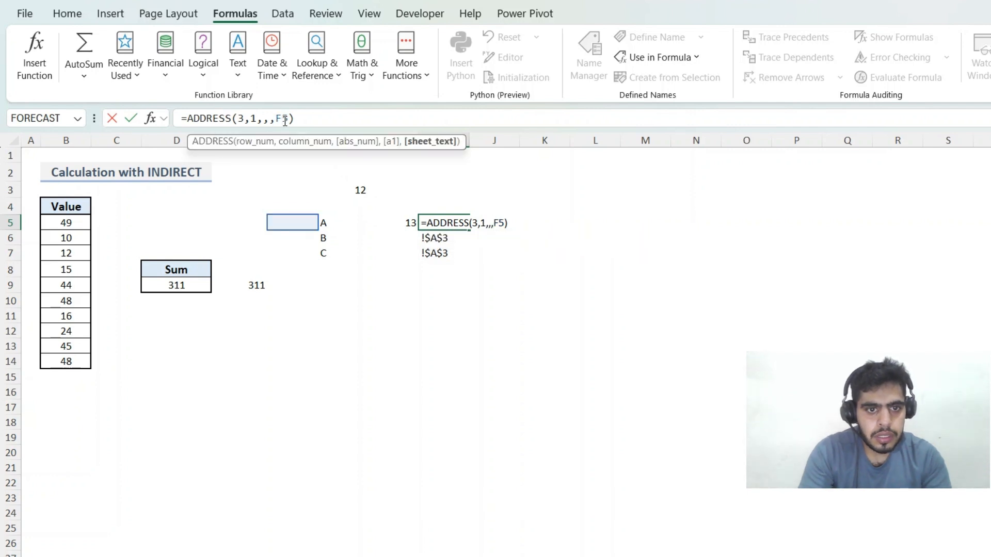
key(BackSpace)
text(G)
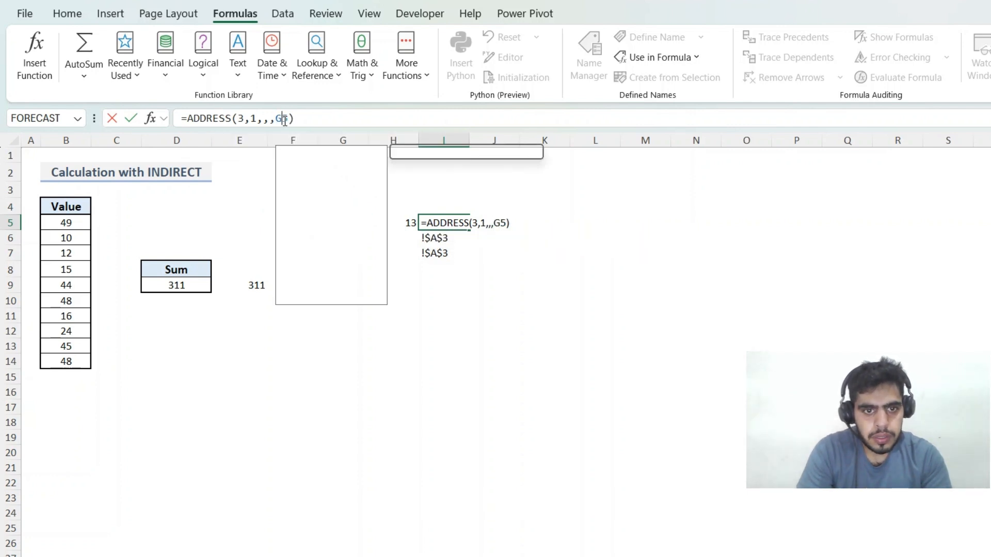
key(ctrl+Return)
- Copy the corrected ADDRESS formula from I5 down through I7 and compare it with the direct reference in H5
key(shift+Down)
key(shift+Down)
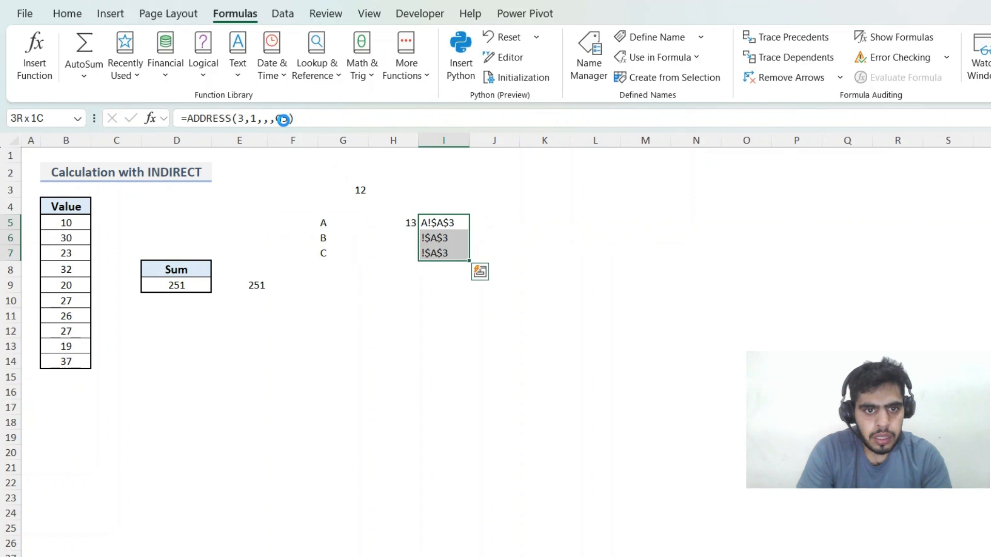
key(ctrl+d)
key(Left)
key(Right)
key(Down)
key(Up)
key(Left)
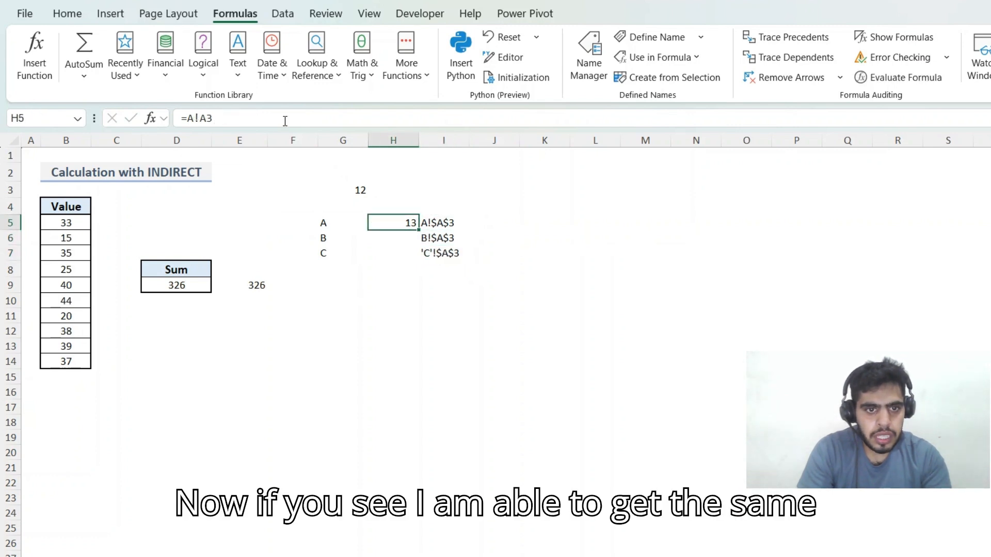
- Wrap the address formula in cell I5 in INDIRECT, giving =INDIRECT(ADDRESS(3,1,,,G5))
key(F2)
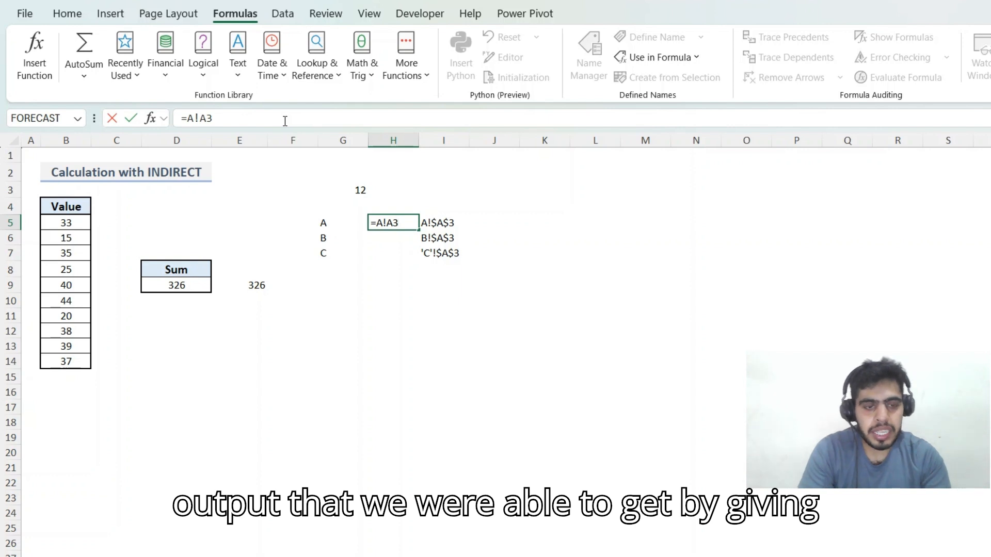
key(Escape)
key(Right)
key(F2)
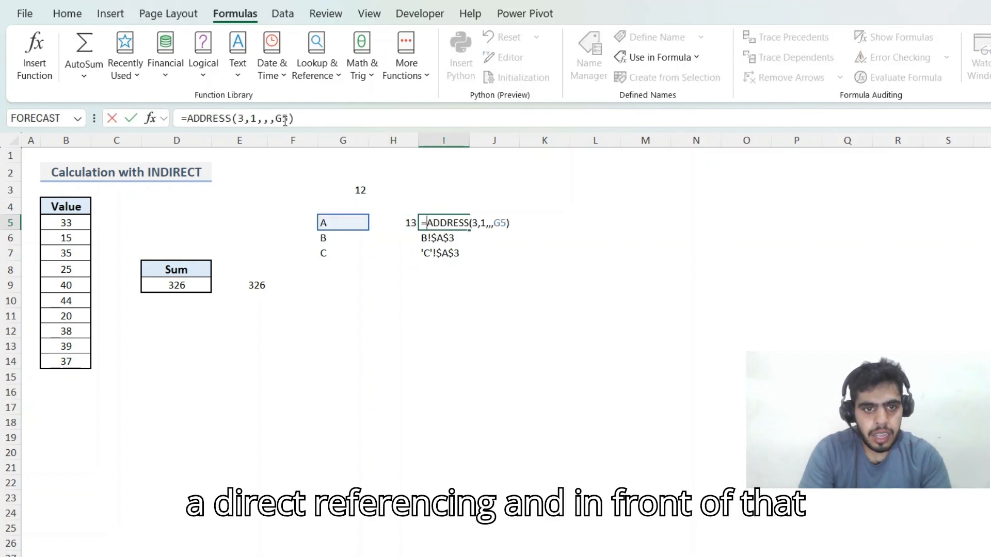
text(ind)
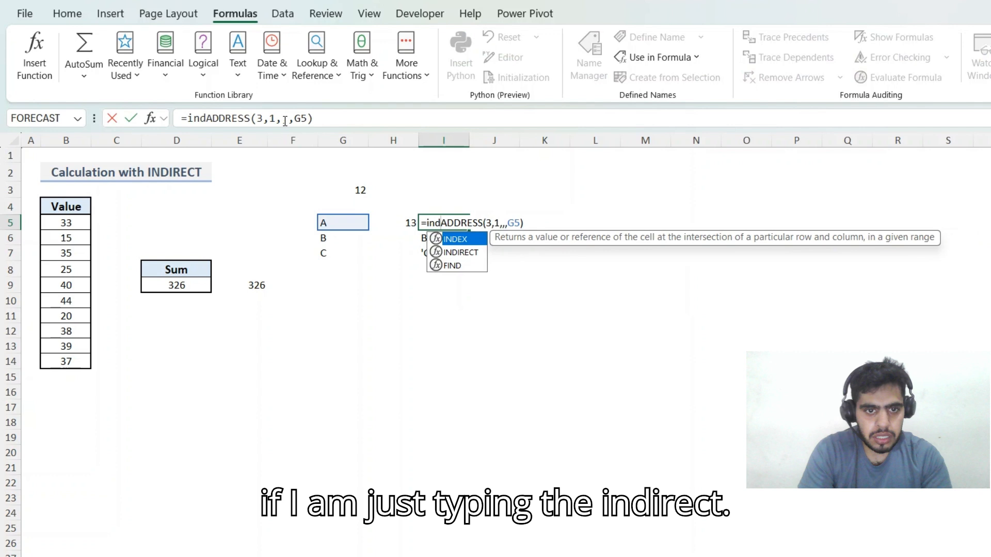
key(Down)
key(Tab)
key(Return)
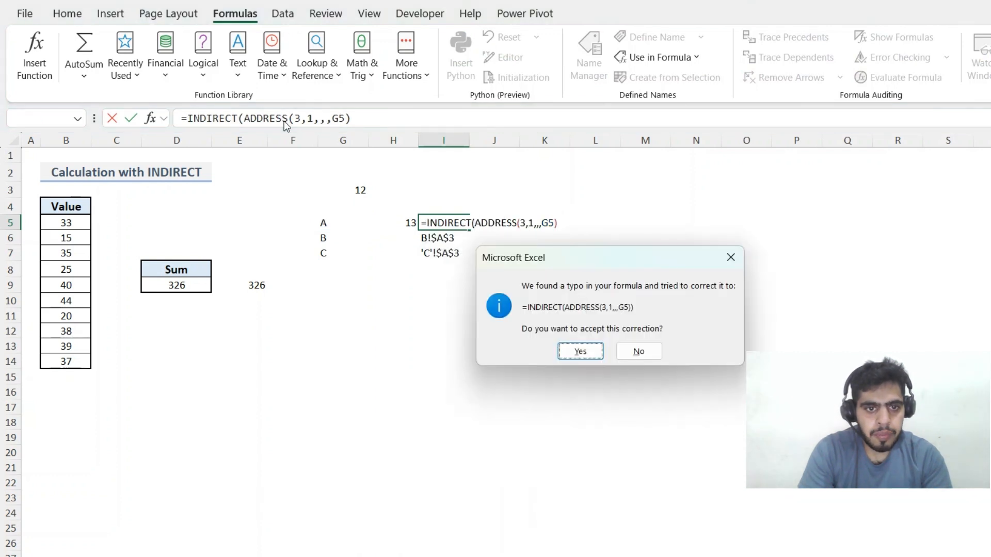
key(Return)
- Fill the combined INDIRECT and ADDRESS formula from I5 down through I7 for the sheets named in column G
key(shift+Down)
key(shift+Down)
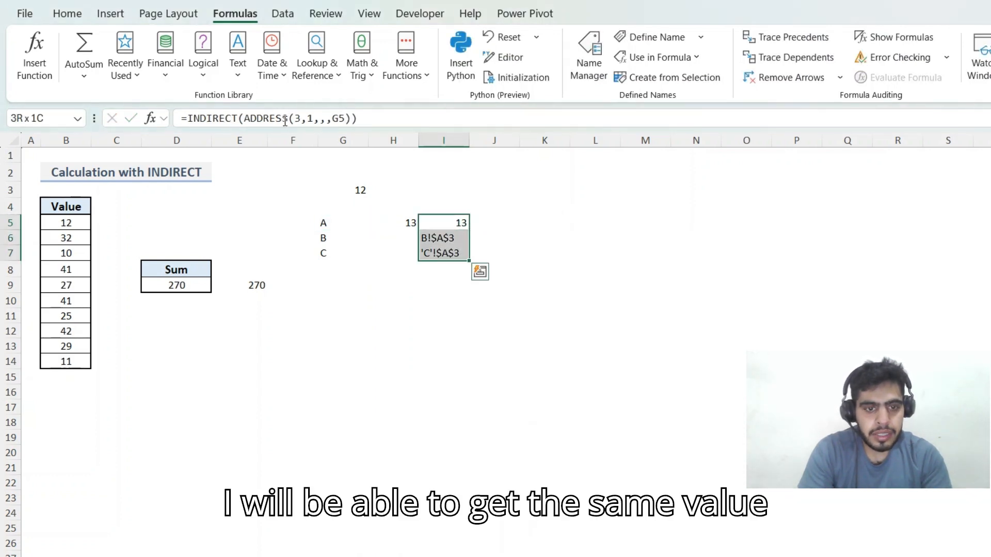
key(ctrl+d)
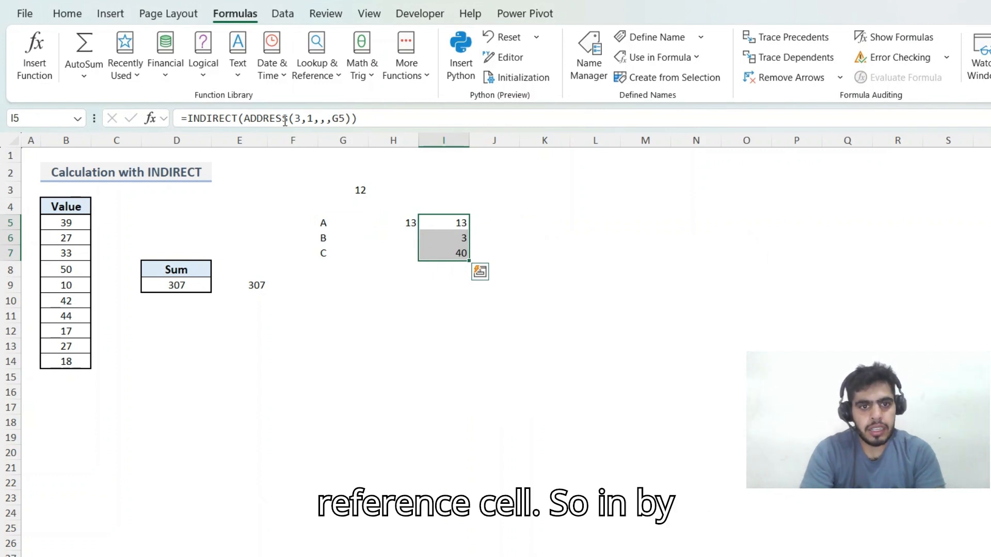
key(Down)
key(Down)
key(Left)
key(Up)
key(Up)
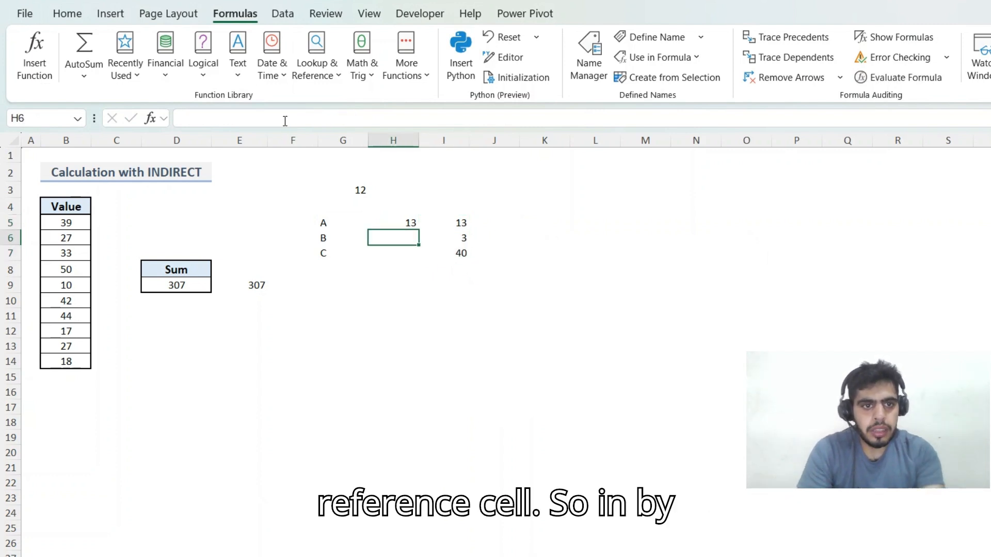
key(Right)
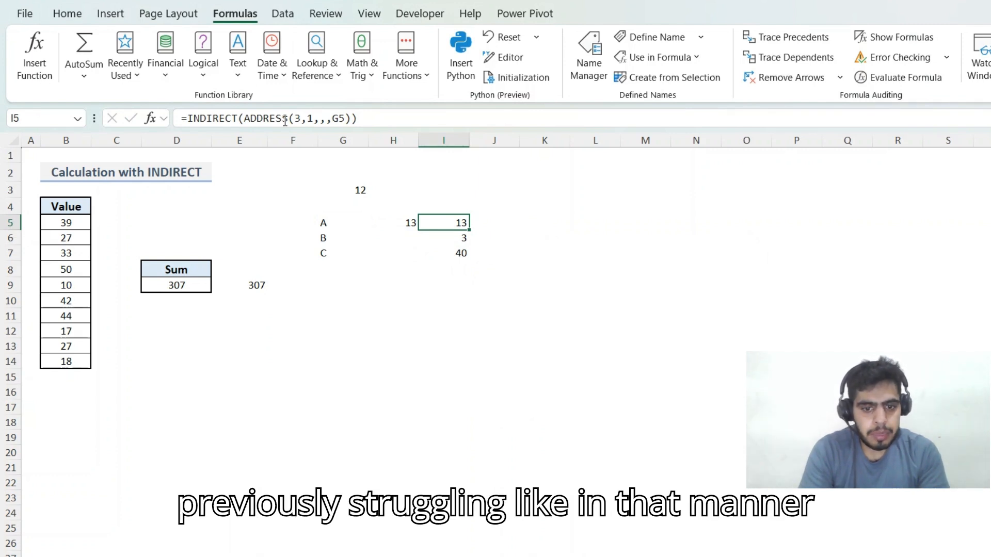
- Open the sheet titled Use of INDIRECT-ADDRESS
key(ctrl+Page_Down)
key(ctrl+Page_Down)
key(ctrl+Page_Down)
key(ctrl+Page_Down)
key(ctrl+Page_Down)
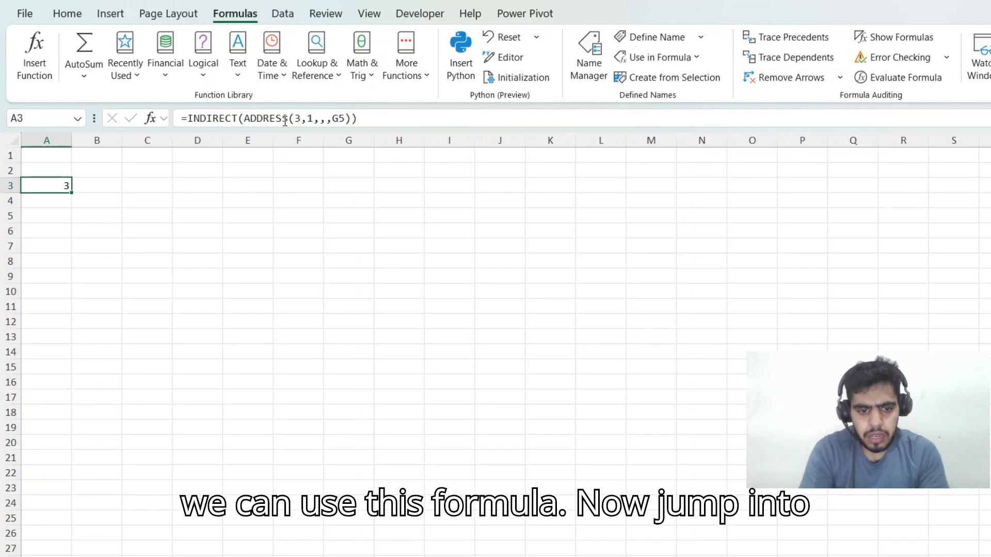
key(ctrl+Page_Down)
key(ctrl+Page_Down)
key(ctrl+Page_Down)
key(ctrl+Page_Down)
key(ctrl+Page_Down)
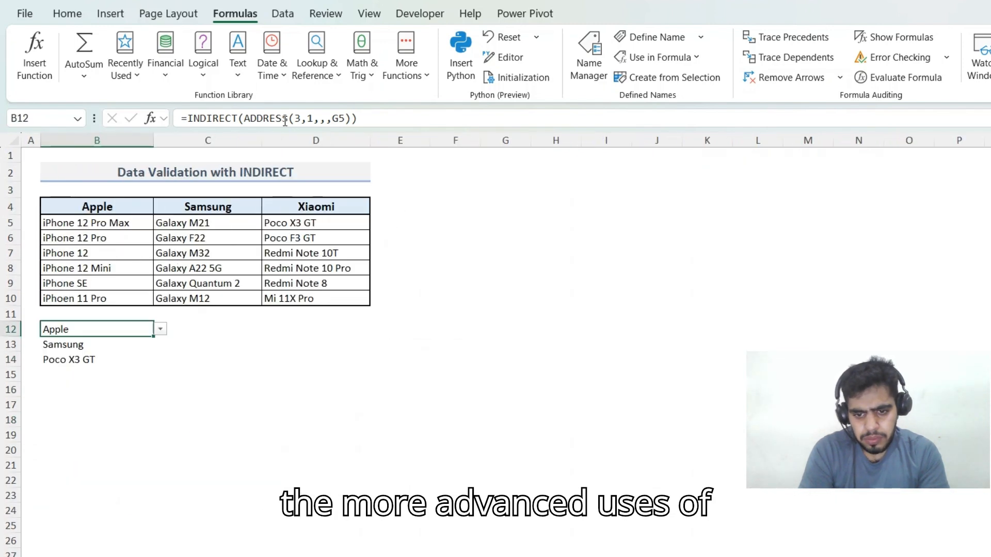
key(Up)
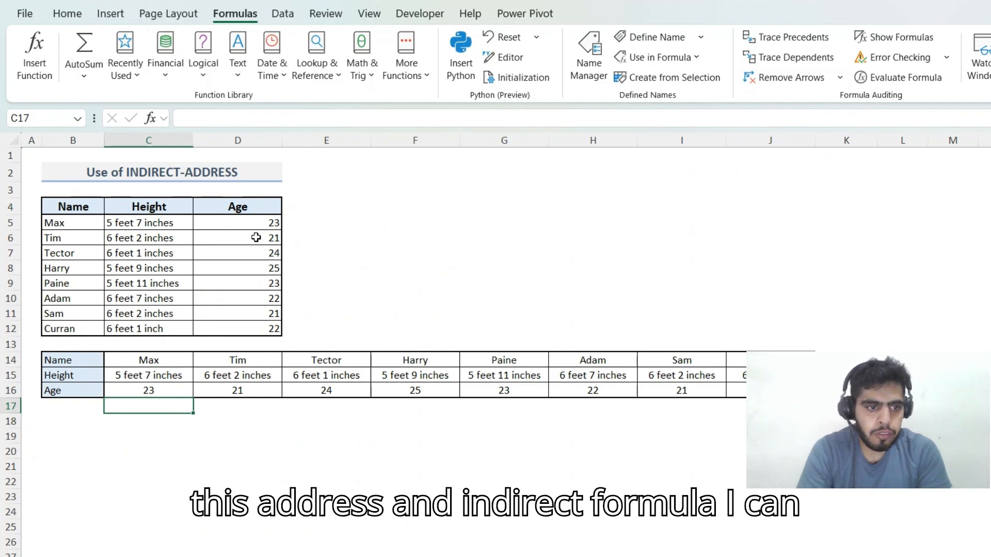
- Open the transposing formula in cell C14 and expand the formula bar to show it in full
click(136, 363)
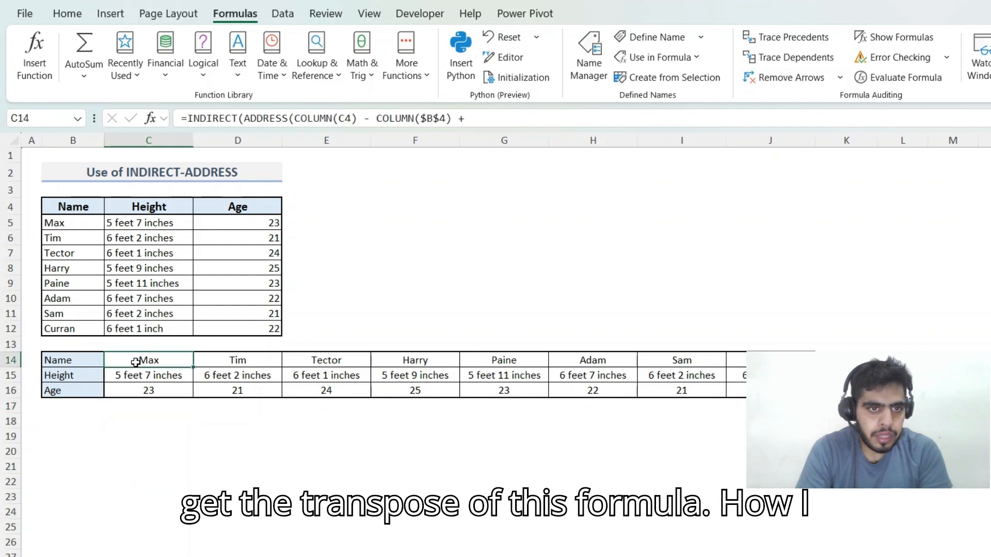
double_click(136, 362)
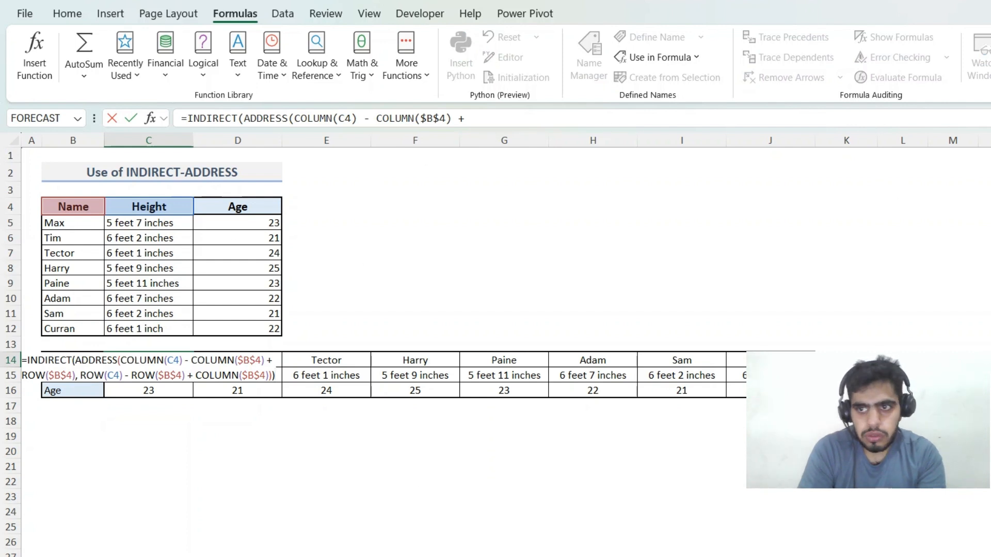
click(989, 118)
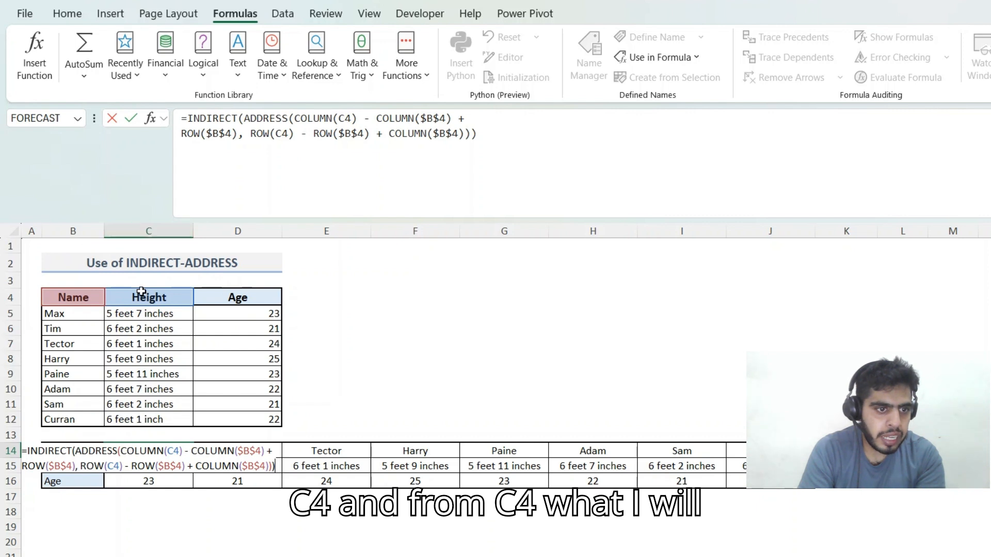
- Preview the value of the COLUMN(C4) part of C14's formula, leaving the formula unedited
drag(294, 121, 401, 126)
key(shift+Right)
key(shift+Right)
key(shift+Right)
key(shift+Right)
key(shift+Right)
key(shift+Right)
key(shift+Right)
key(shift+Right)
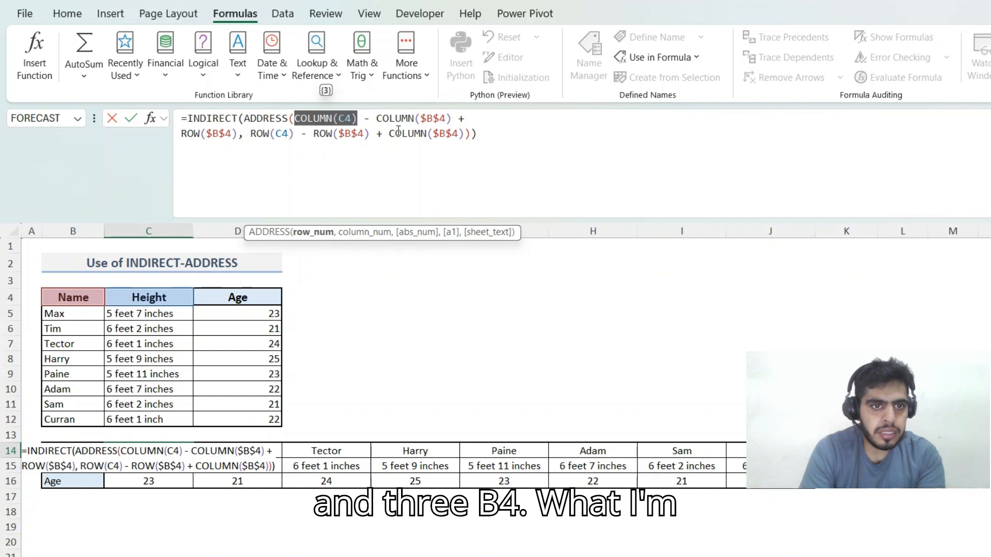
key(Escape)
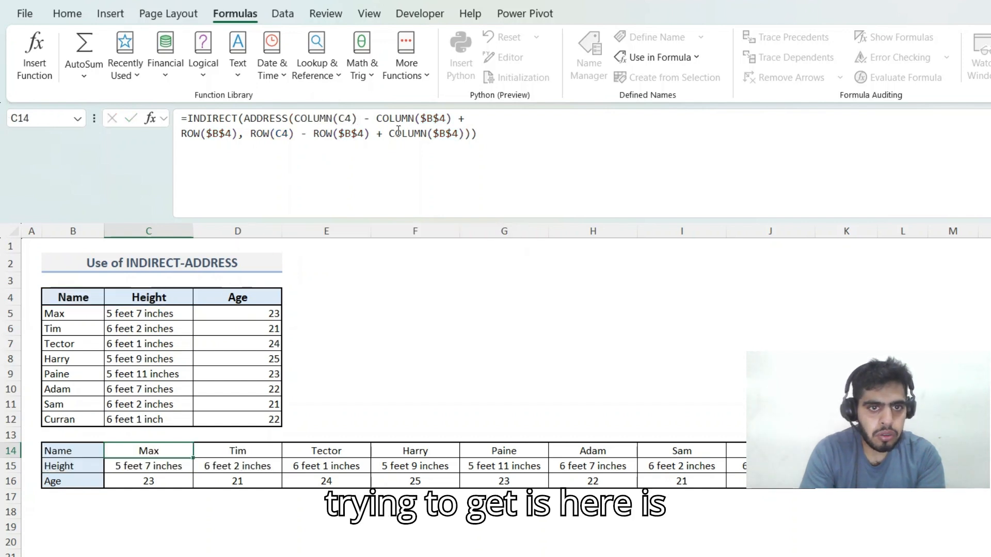
- Preview the result of the whole ADDRESS expression nested inside INDIRECT in cell C14's formula
click(398, 130)
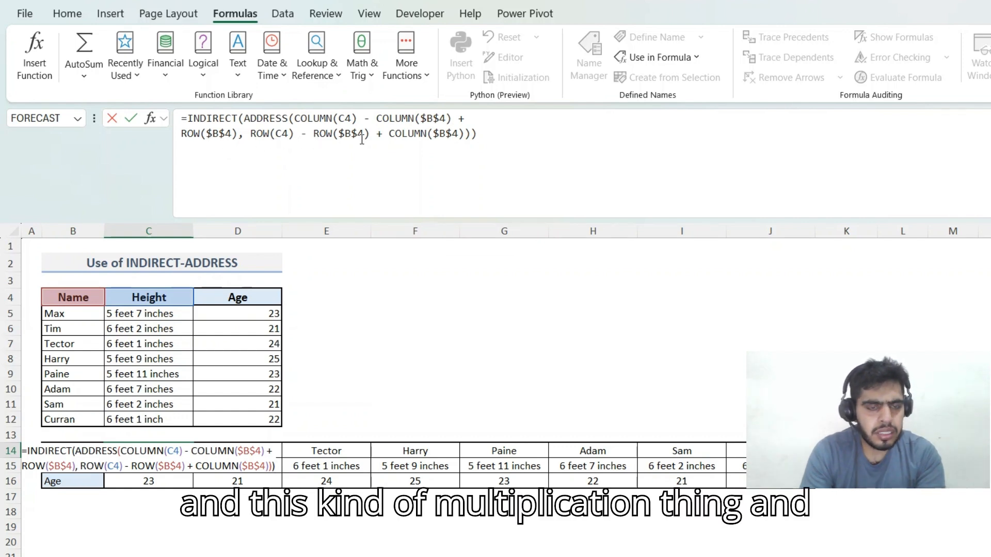
drag(287, 118, 470, 134)
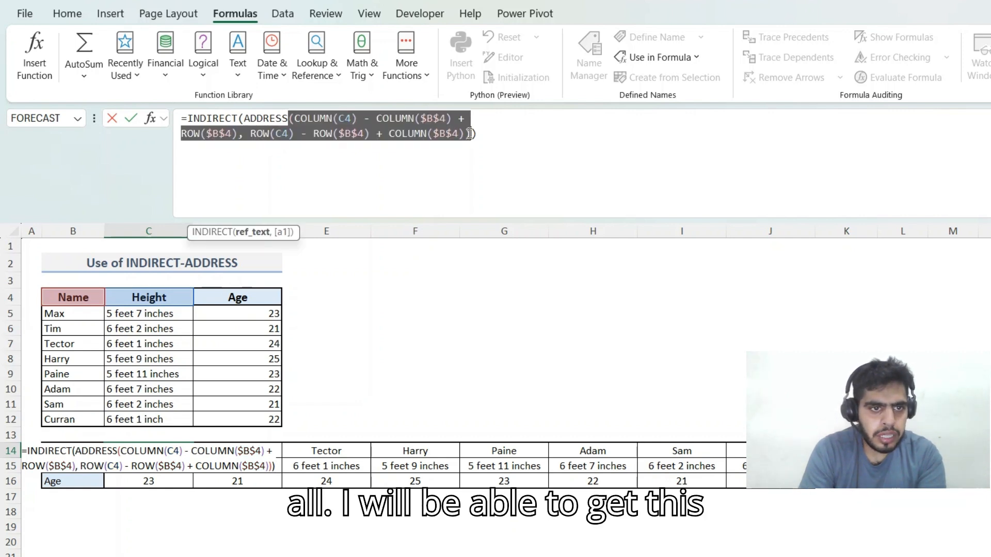
drag(245, 119, 470, 133)
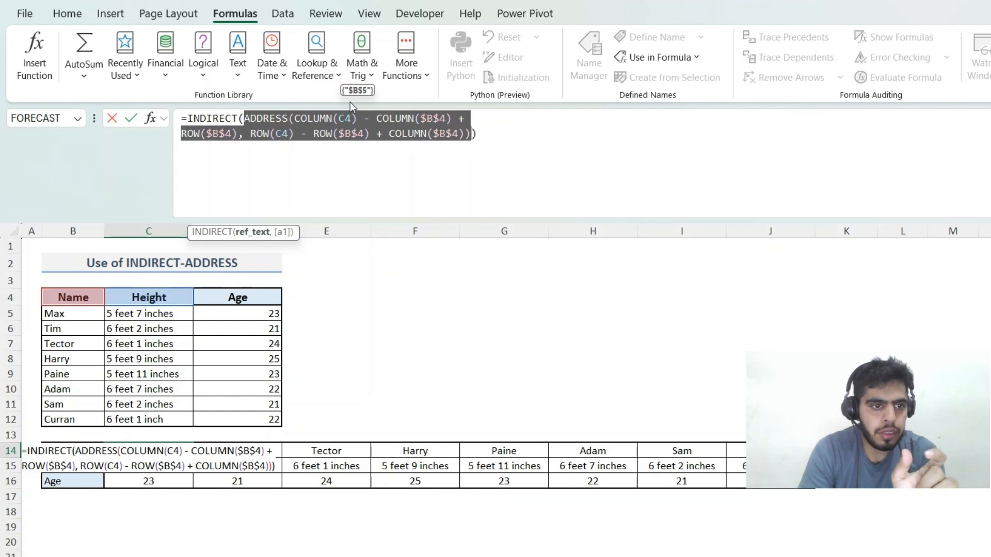
- Leave C14's formula unchanged and examine the copied INDIRECT-ADDRESS formulas across the transposed Name row
key(Escape)
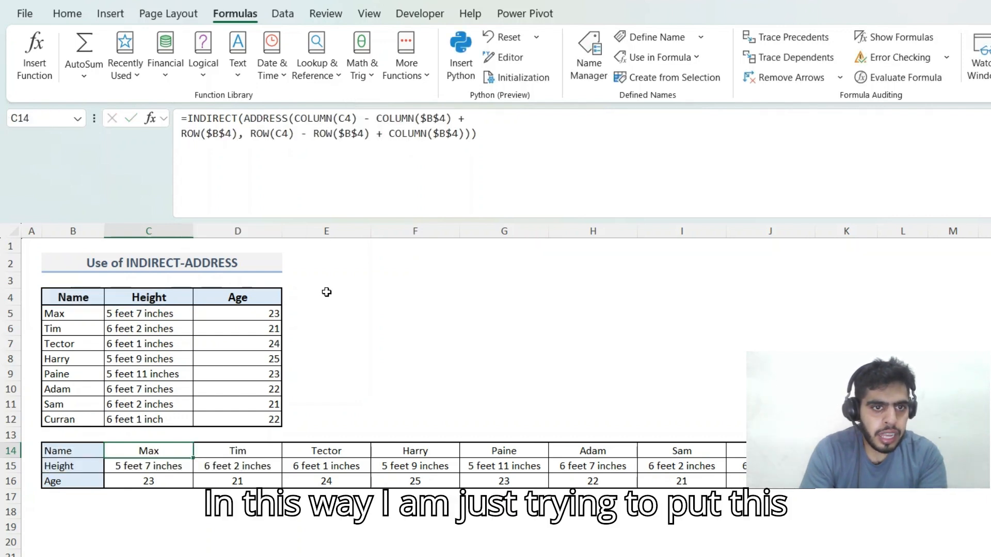
key(Right)
key(Right)
key(Right)
key(Right)
key(Right)
key(Right)
key(Left)
key(Left)
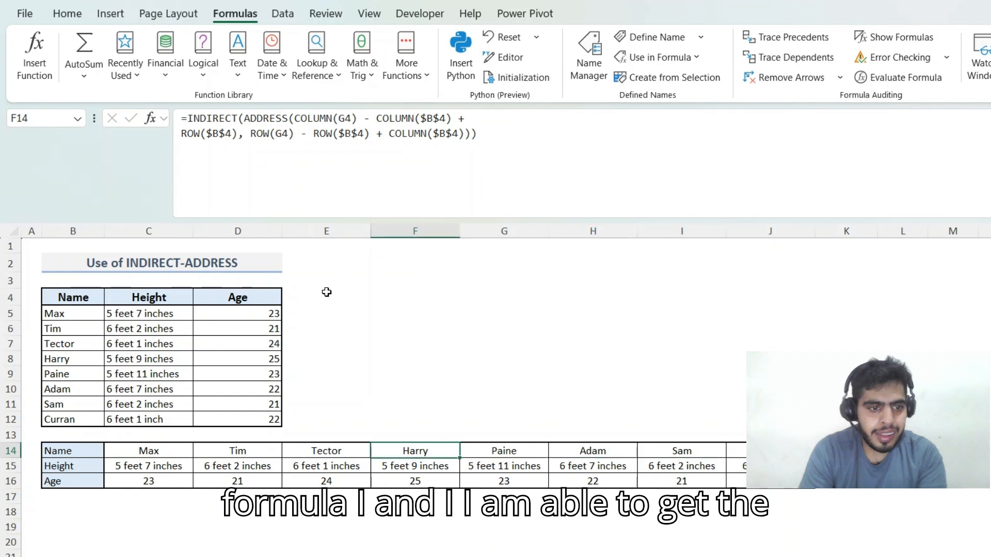
key(Left)
key(Left)
key(Left)
- Examine the formula in C15 of the transposed Height row and move through column C toward the source table and back
key(Down)
key(Left)
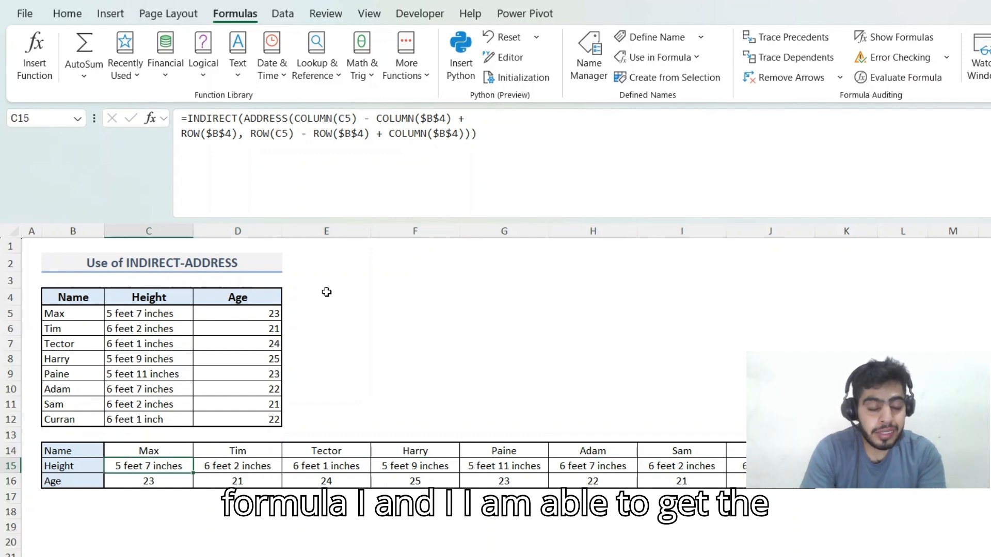
key(Up)
key(Up)
key(Up)
key(Up)
key(Up)
key(Down)
key(Down)
key(Down)
key(Down)
key(Down)
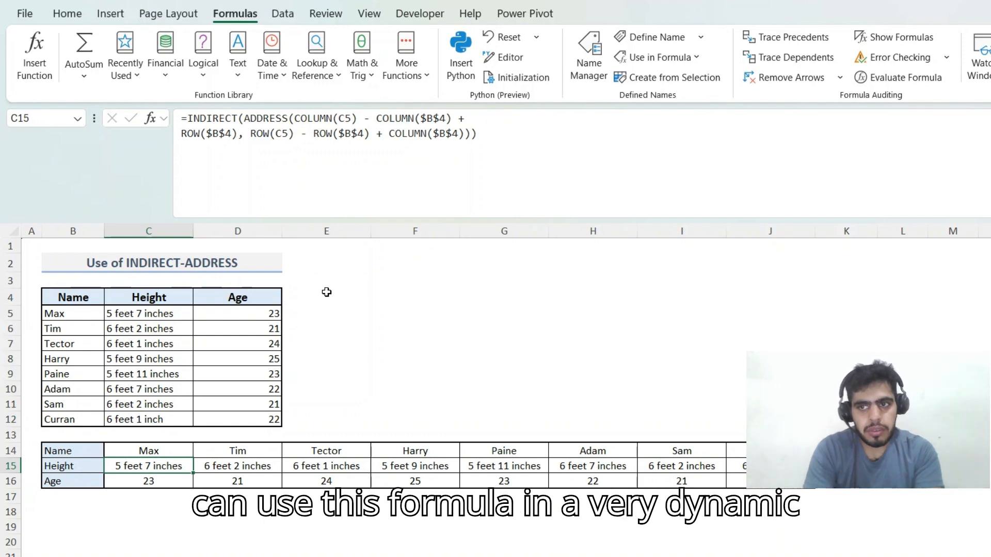
- Collapse the formula bar to a single line and select the empty column P beyond the tables
key(ctrl+shift+u)
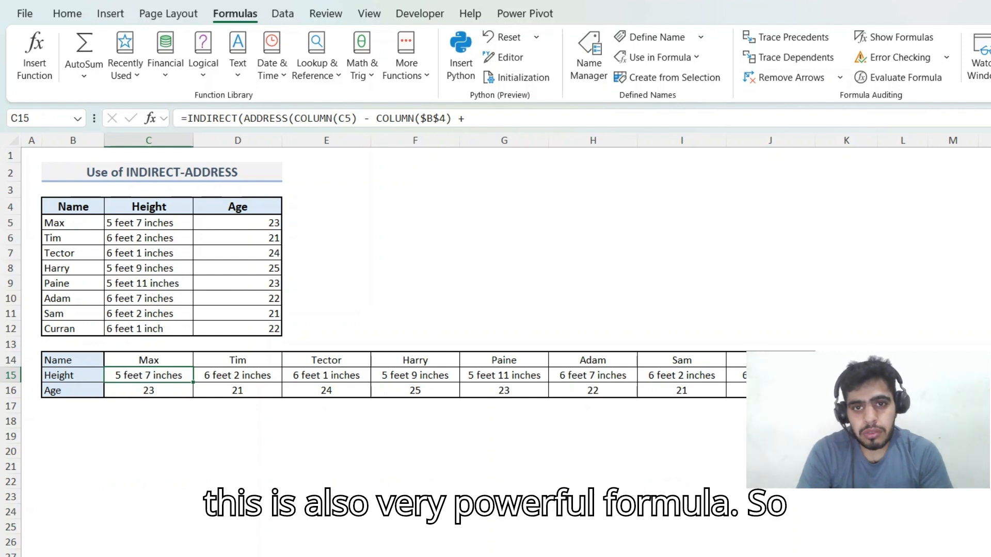
click(990, 140)
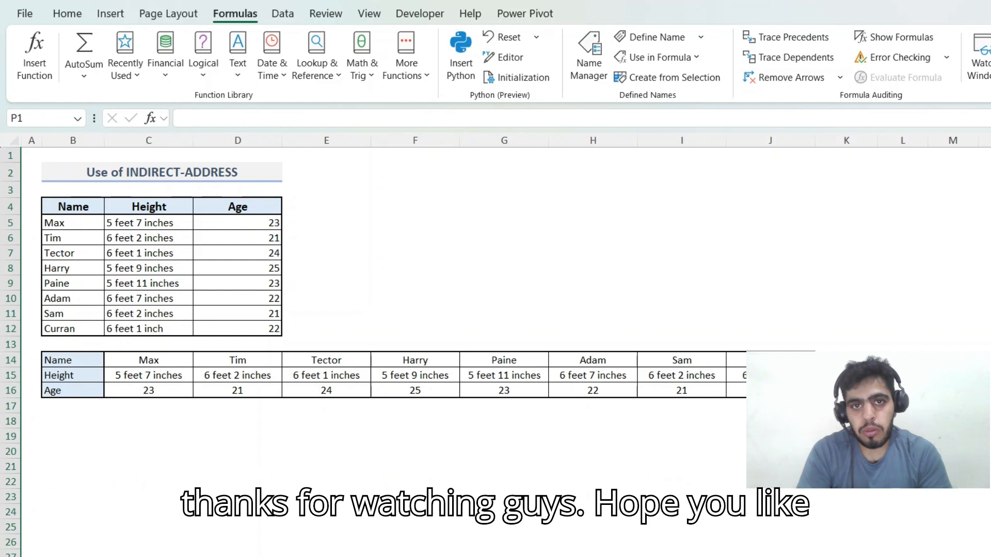